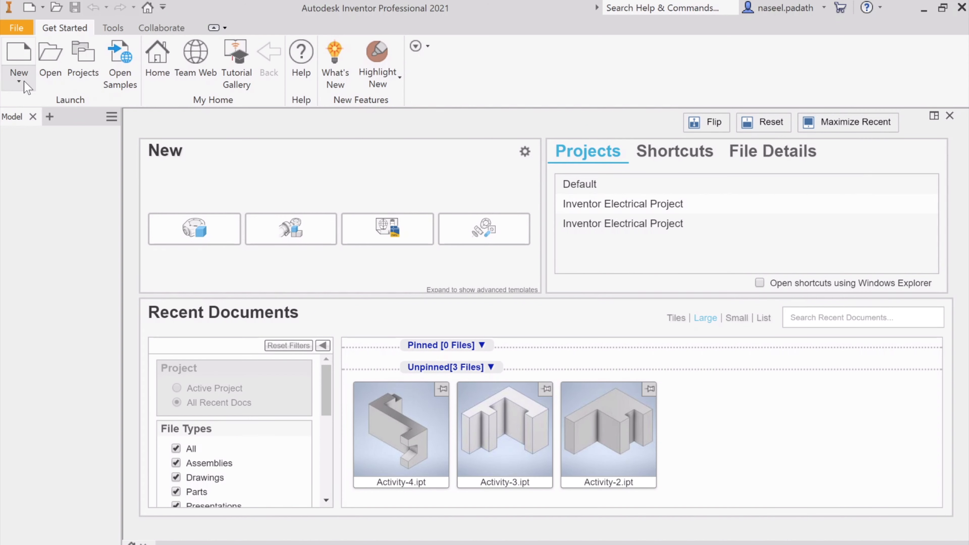
Step: Create a new part file from the English Standard (in).ipt template
click(27, 86)
click(64, 110)
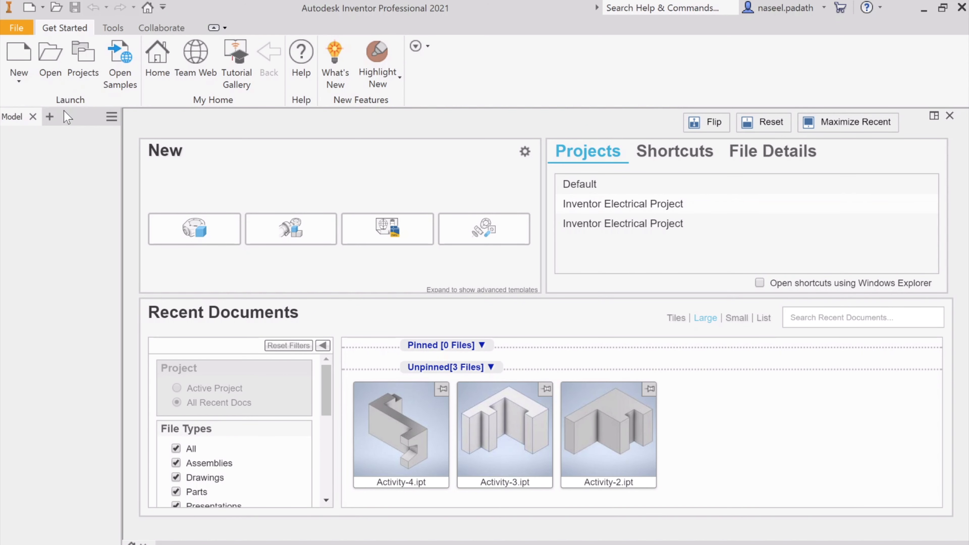
click(352, 167)
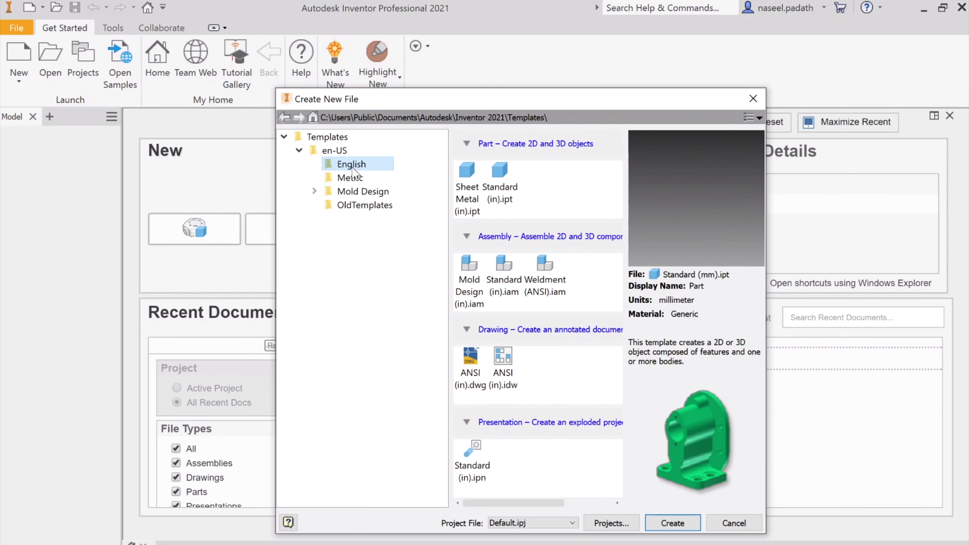
click(497, 191)
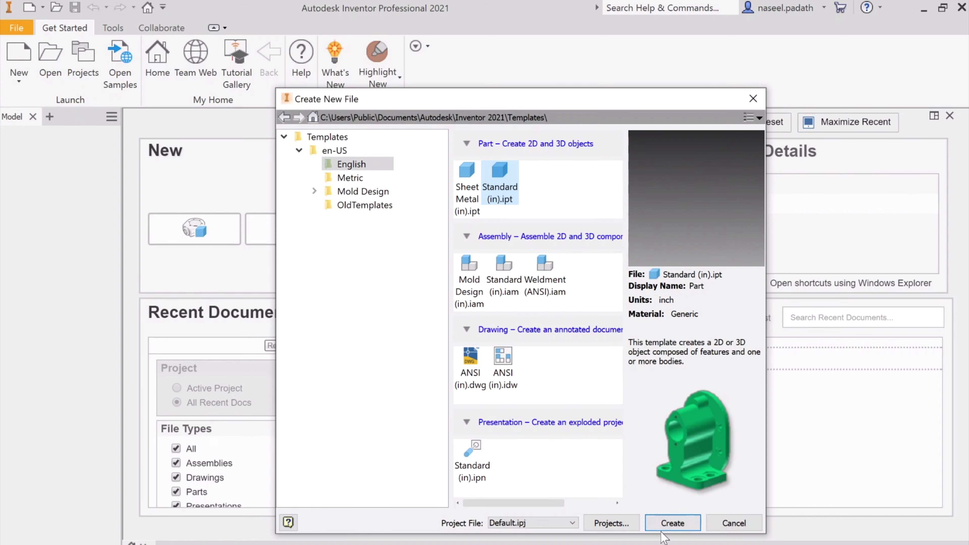
click(672, 523)
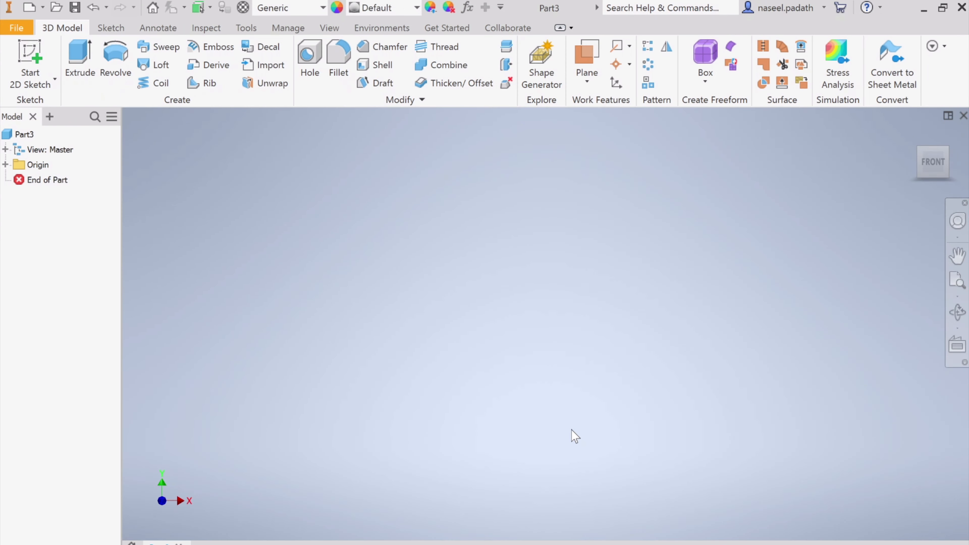
Step: Mark an arrow on the pictorial view's right side face in Snip & Sketch and start a 2D sketch on the front (XY) plane
click(54, 79)
click(76, 105)
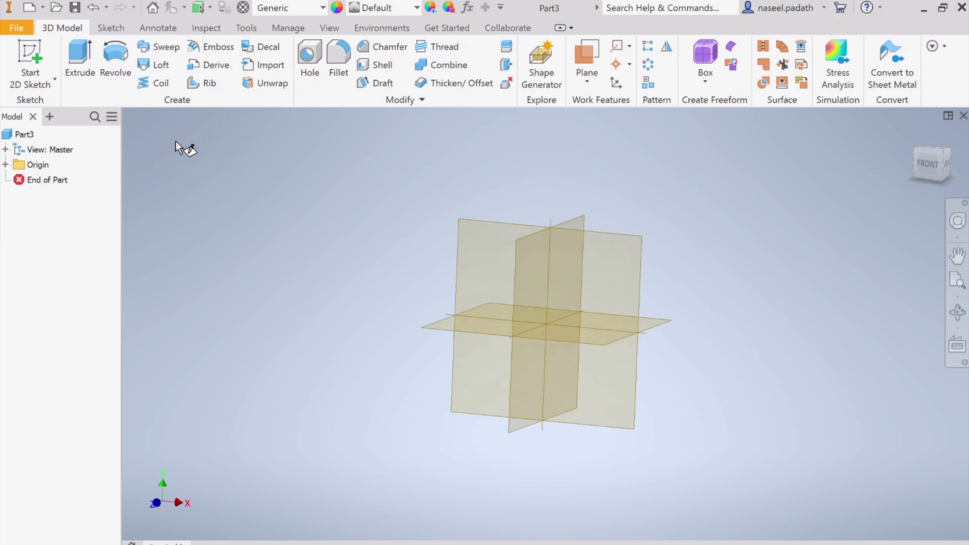
key(alt+Tab)
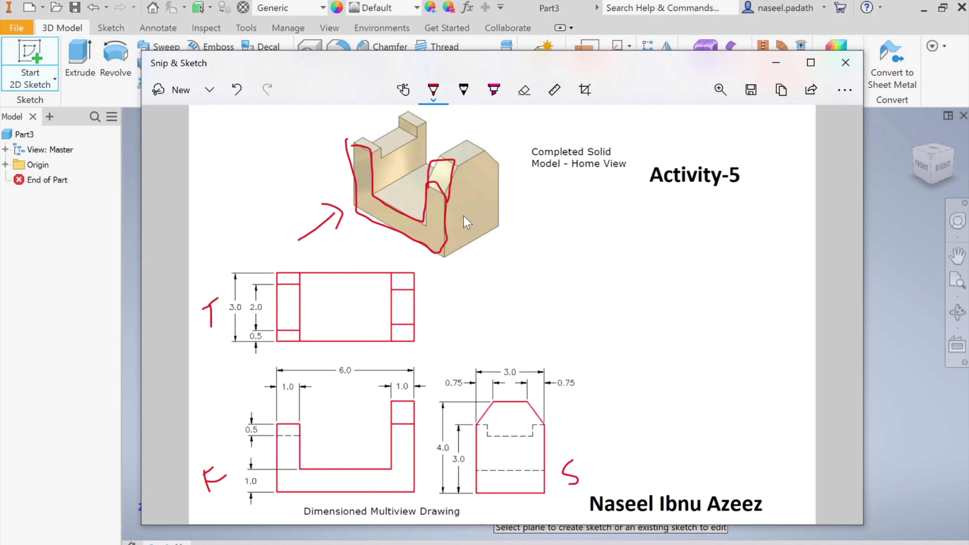
mouse_move(462, 215)
mouse_down()
mouse_move(514, 196)
mouse_move(517, 231)
mouse_up()
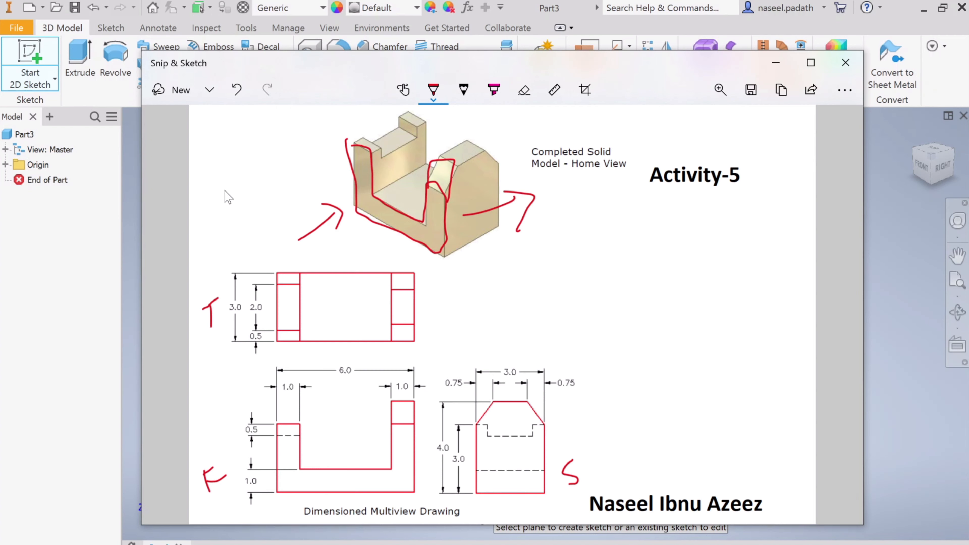
click(775, 62)
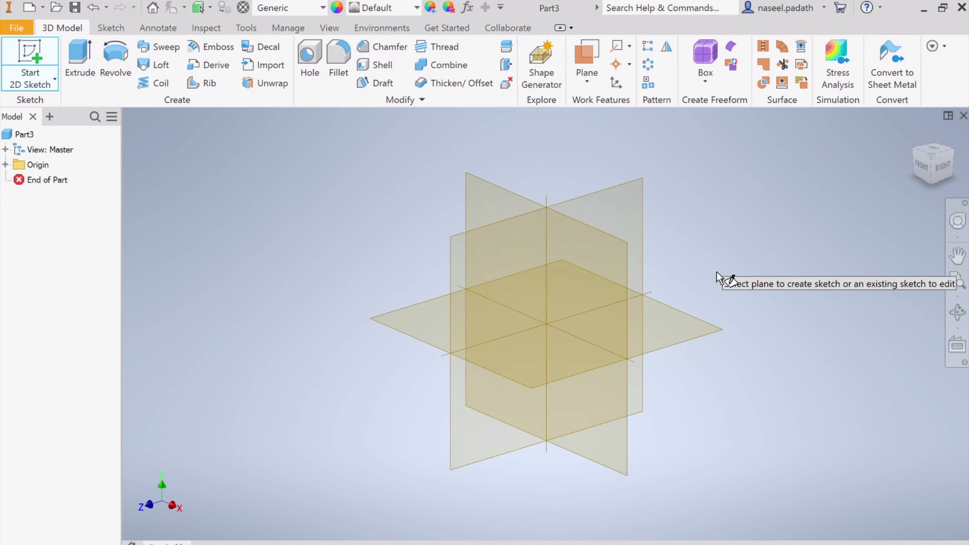
click(490, 196)
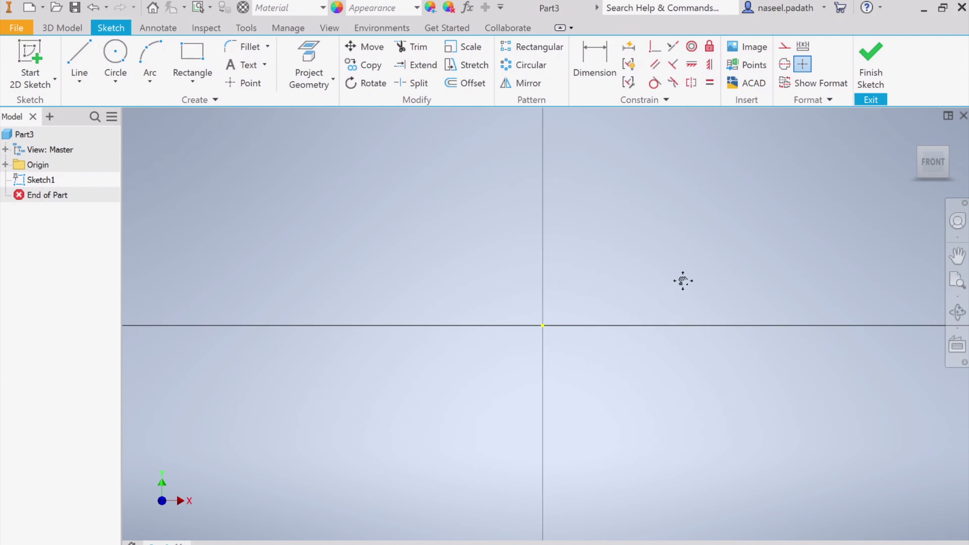
Step: In Snip & Sketch, mark the front view's lower-left corner as the start point and trace its bottom and right outer edges
mouse_move(681, 279)
middle_down()
mouse_move(520, 294)
mouse_move(487, 307)
mouse_move(540, 295)
middle_up()
key(alt+Tab)
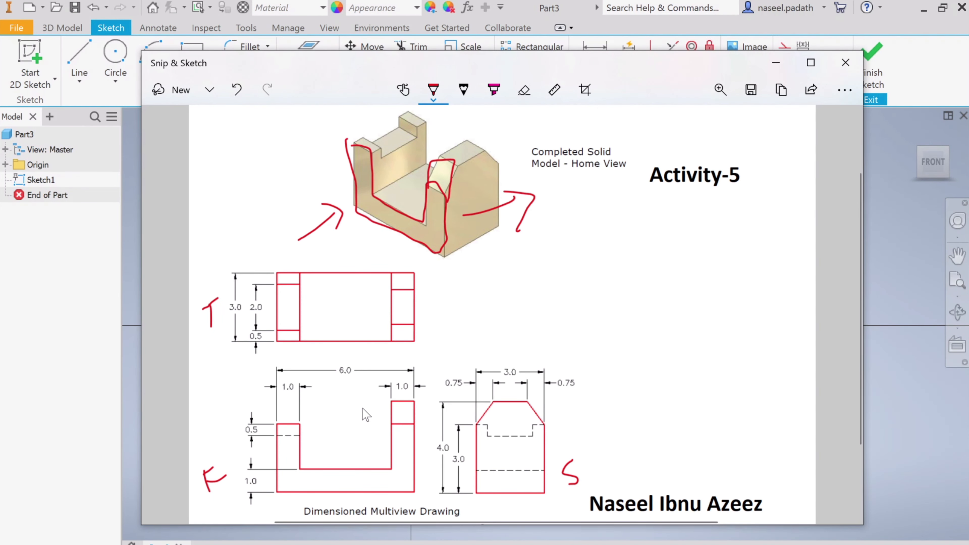
drag(260, 510, 279, 494)
drag(284, 492, 420, 492)
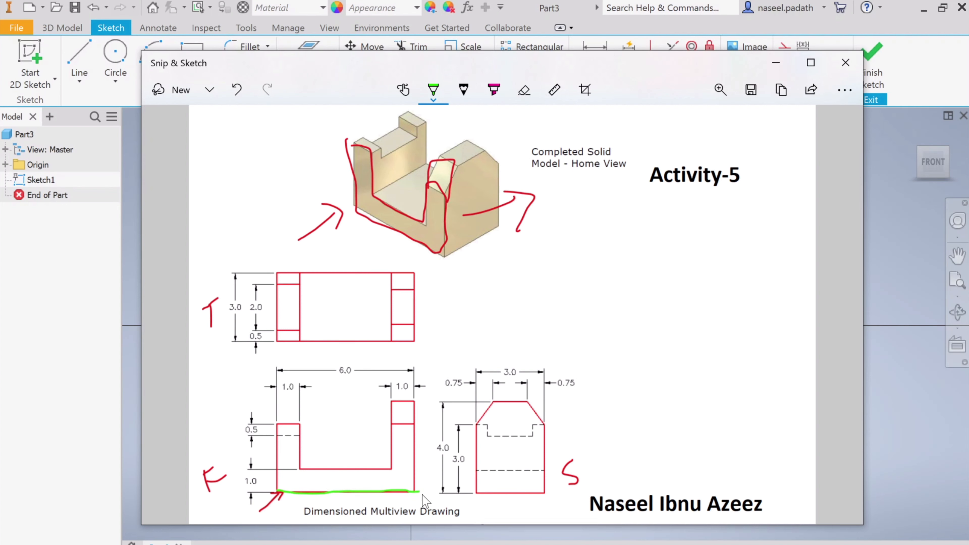
drag(418, 491, 416, 399)
drag(278, 493, 408, 493)
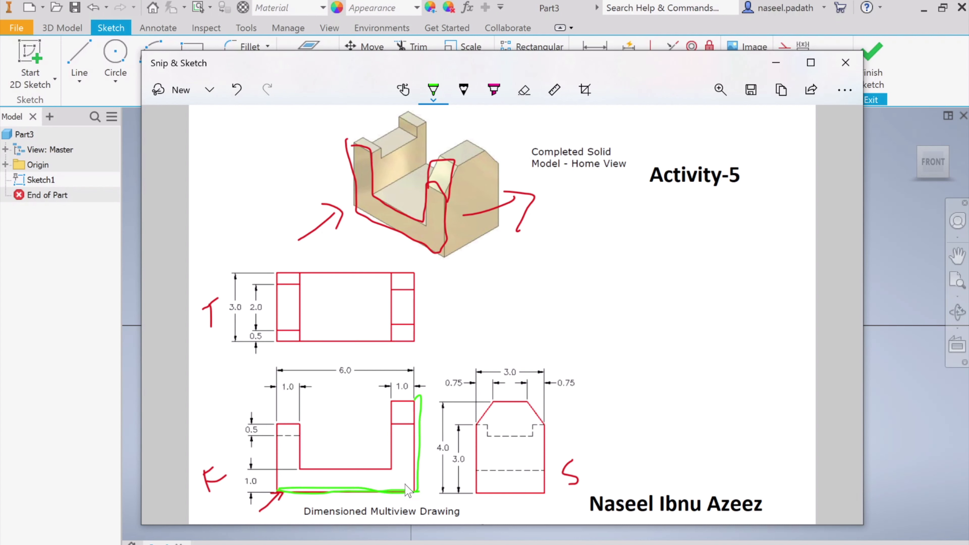
click(775, 62)
Step: Draw a 6 in horizontal line rightward from the origin and a 4 in vertical line up from its end
click(80, 61)
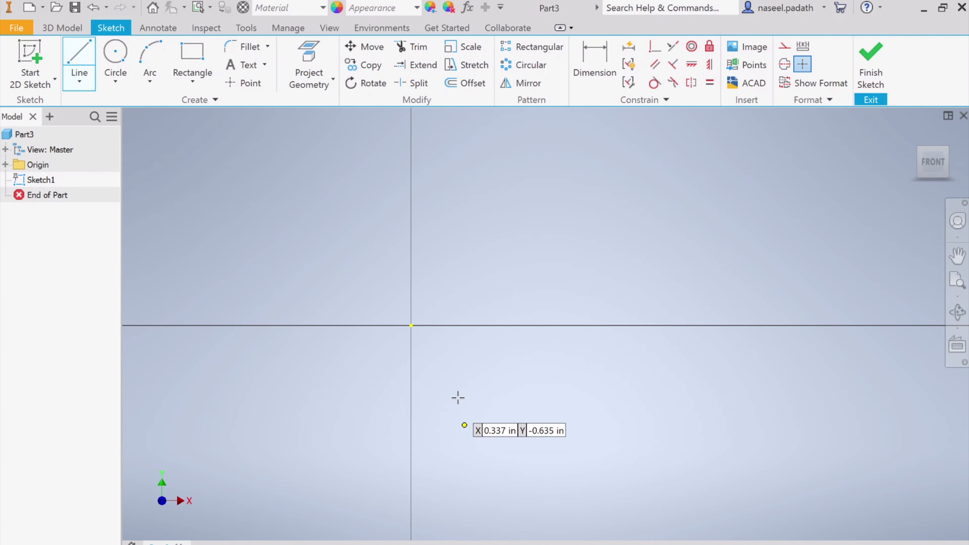
click(410, 325)
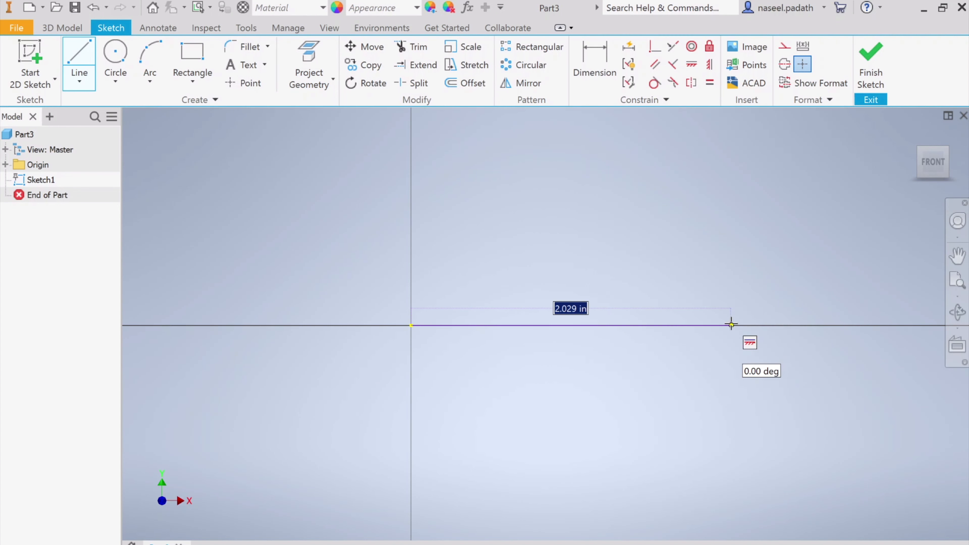
text(6)
key(Tab)
key(Return)
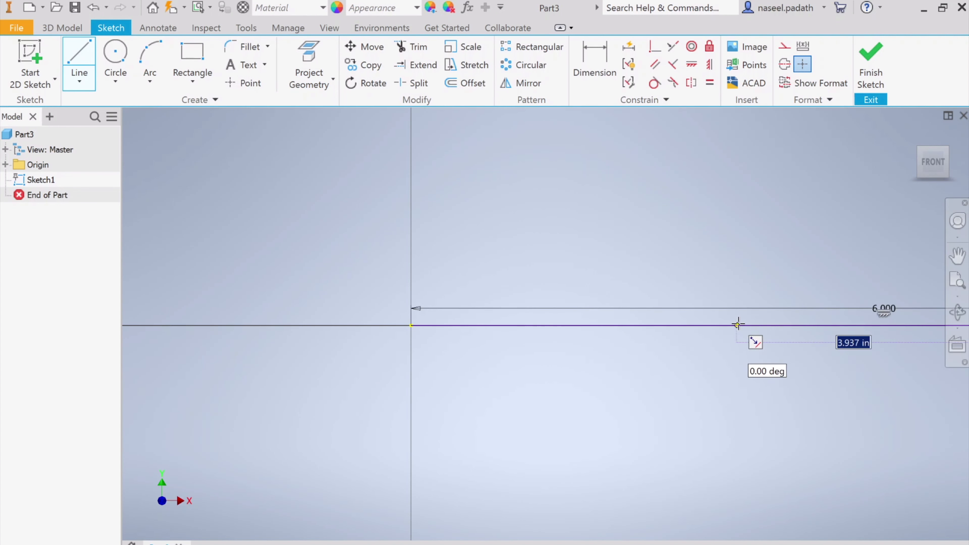
scroll(771, 345, down, 4)
mouse_move(807, 391)
middle_down()
mouse_move(449, 410)
mouse_move(459, 426)
middle_up()
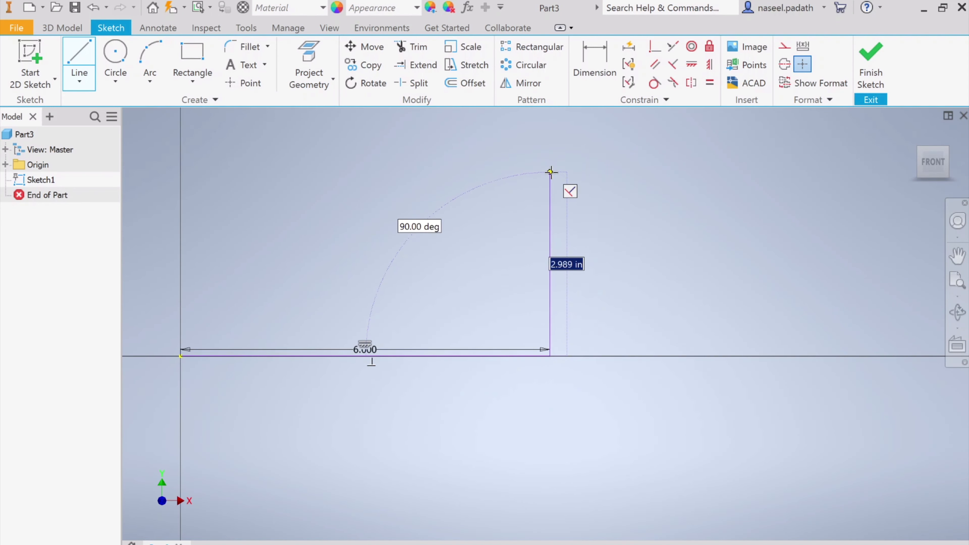
text(4)
key(Return)
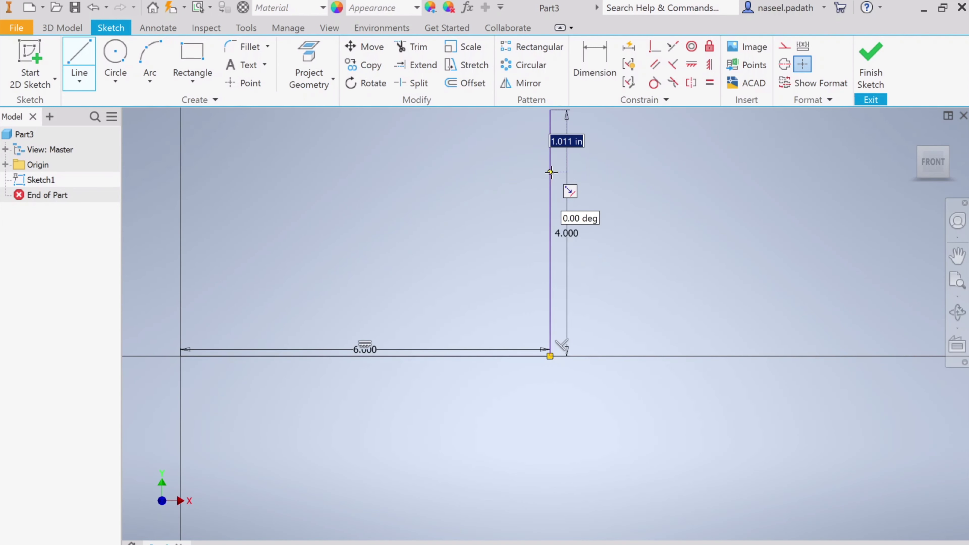
Step: In Snip & Sketch, trace the taller upright's top and inner edges and circle the 4.0 and 1.0 height dimensions
middle_drag(591, 201, 627, 311)
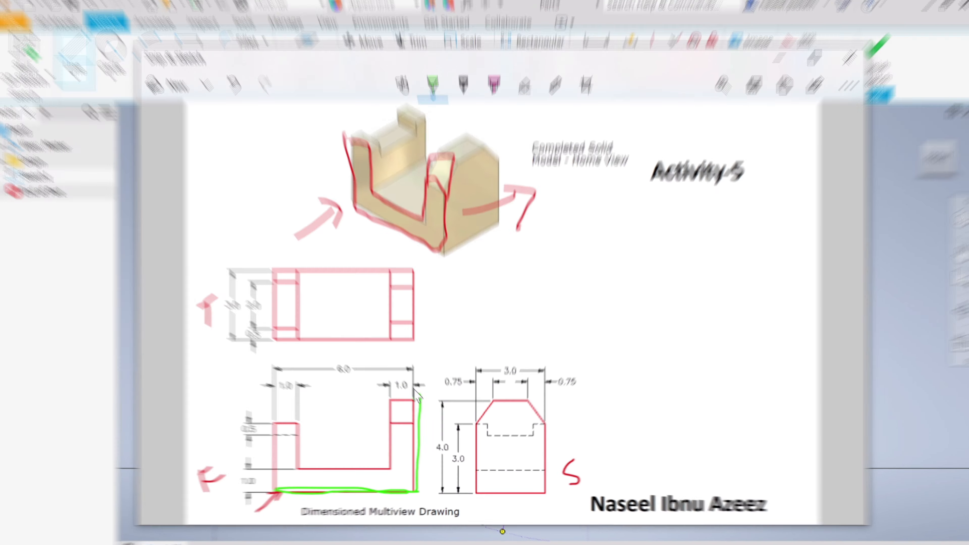
mouse_move(415, 390)
mouse_down()
mouse_move(413, 399)
mouse_move(383, 394)
mouse_up()
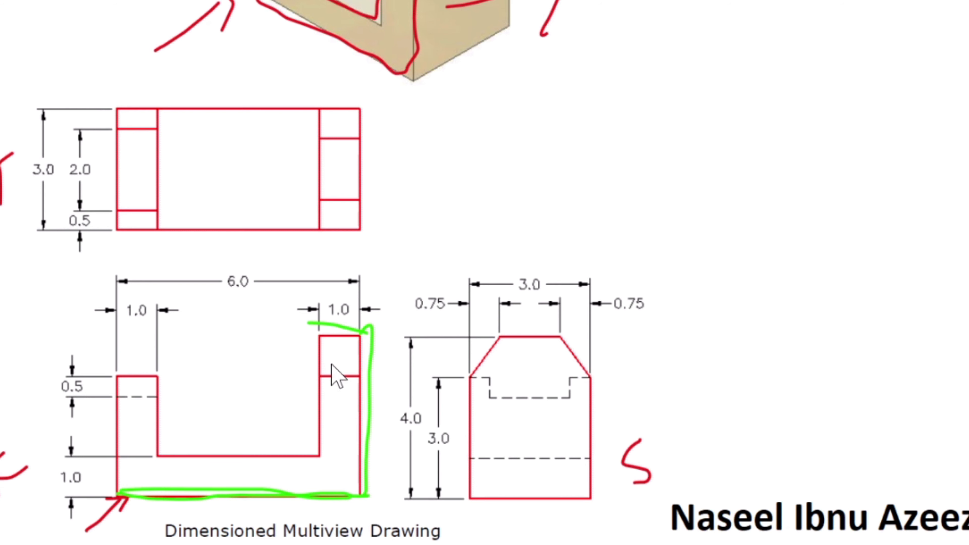
drag(318, 332, 311, 457)
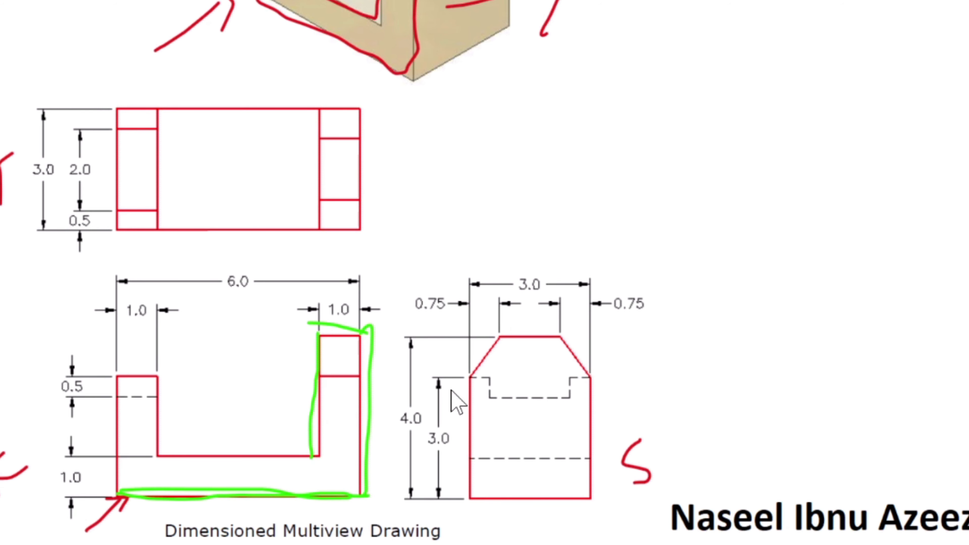
mouse_move(409, 404)
mouse_down()
mouse_move(398, 431)
mouse_move(429, 426)
mouse_move(411, 404)
mouse_up()
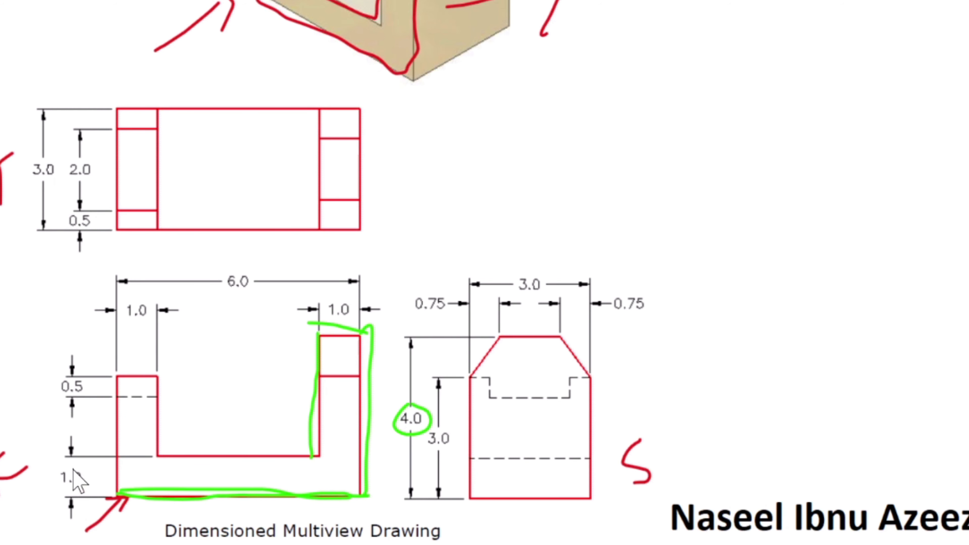
mouse_move(55, 467)
mouse_down()
mouse_move(60, 491)
mouse_move(71, 464)
mouse_move(59, 466)
mouse_up()
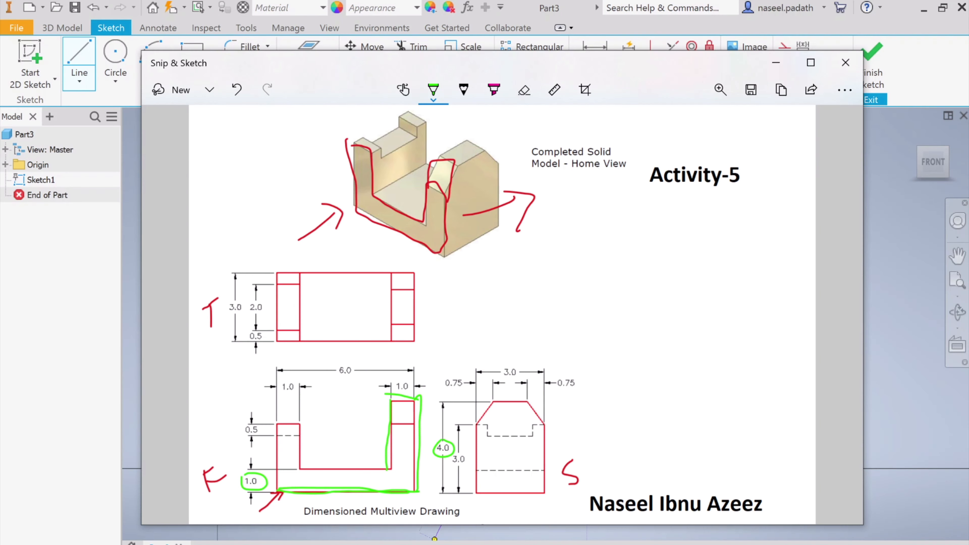
click(435, 543)
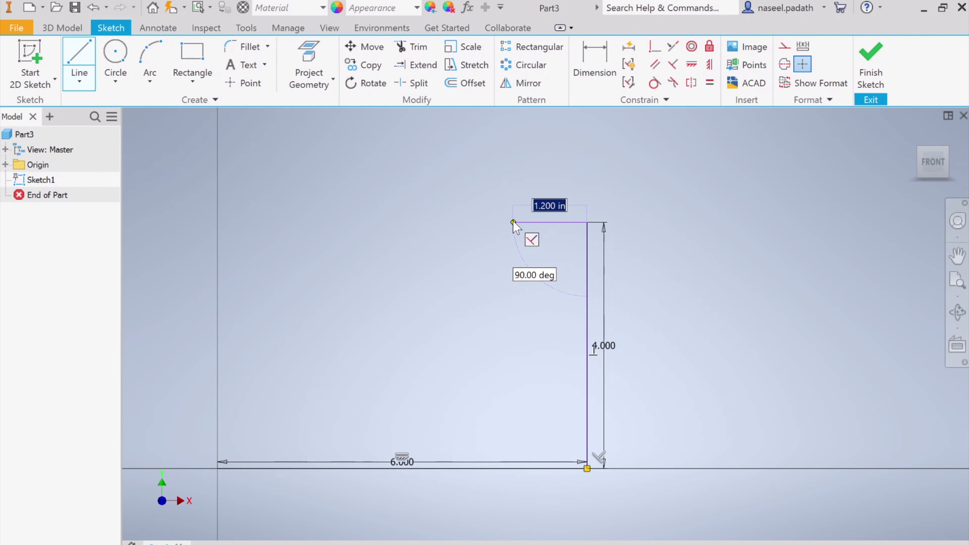
Step: Continue the profile with a 1 in line to the left and a 3 in line perpendicular downward
text(1)
key(Return)
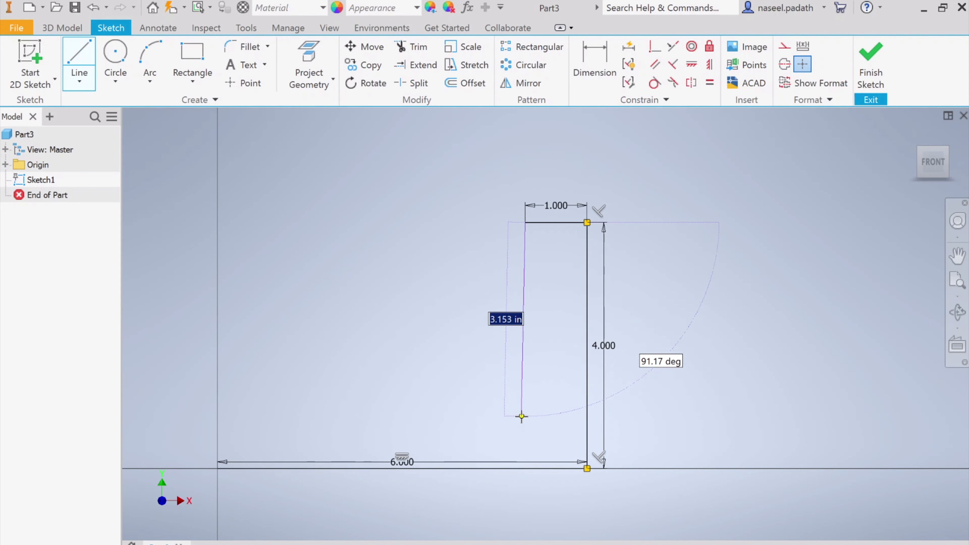
text(3)
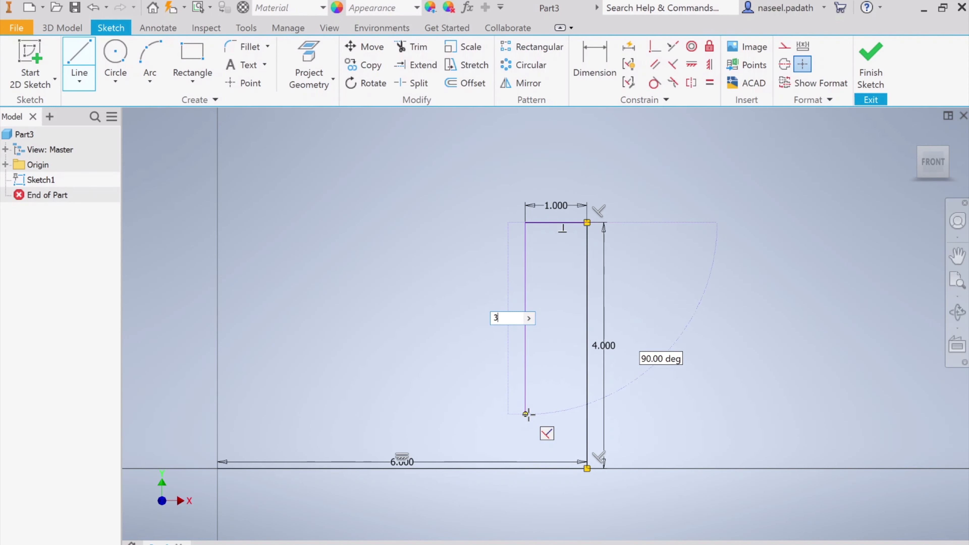
key(Return)
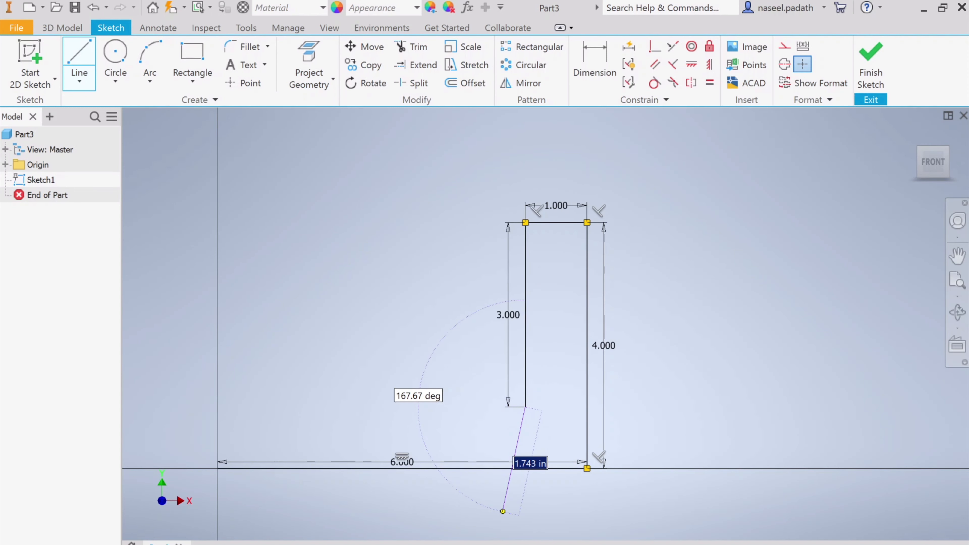
Step: Trace the front view's inner floor edge in Snip & Sketch and add a matching 4 in horizontal line leftward to the profile
key(alt+Tab)
drag(389, 467, 300, 466)
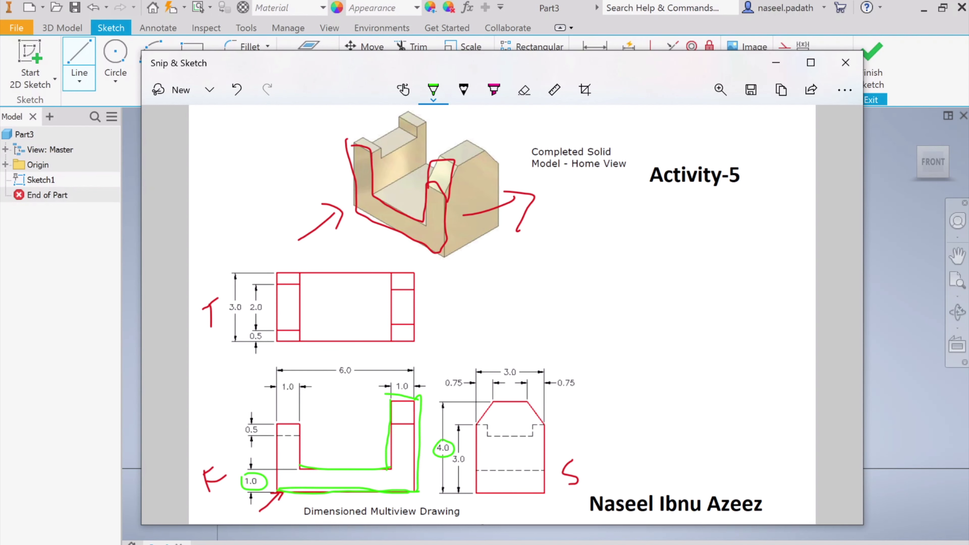
click(492, 544)
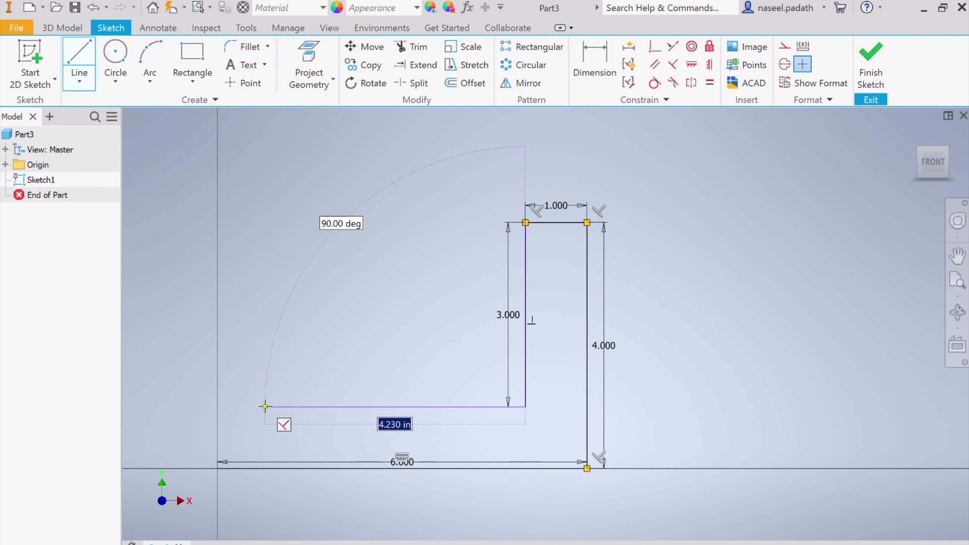
text(4)
key(Return)
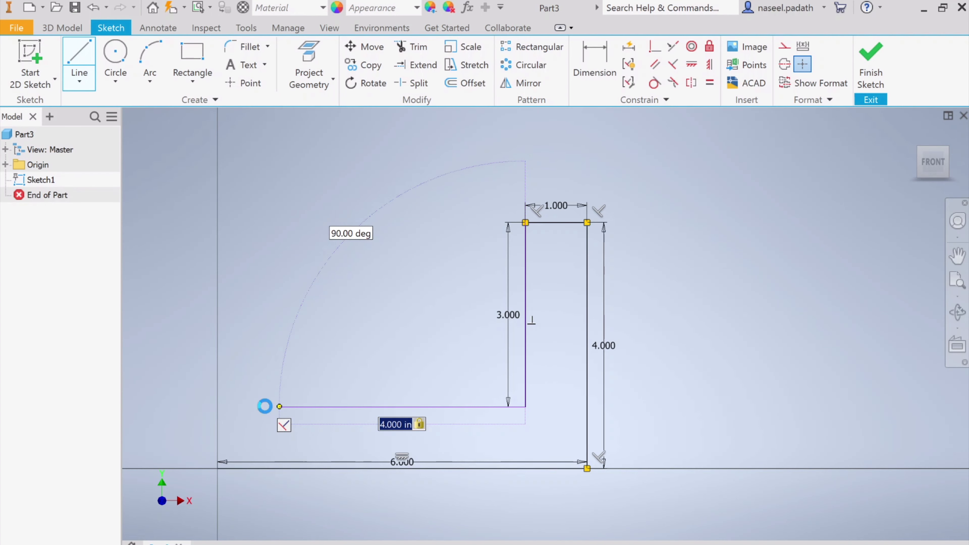
click(264, 404)
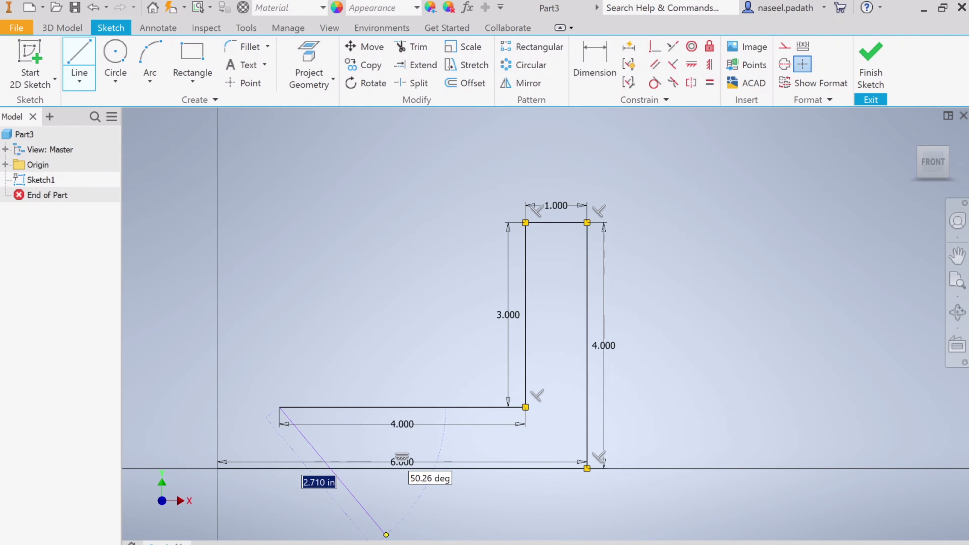
Step: In Snip & Sketch, trace the shorter upright's inner edge and circle the side view's 3.0 height dimension
click(465, 544)
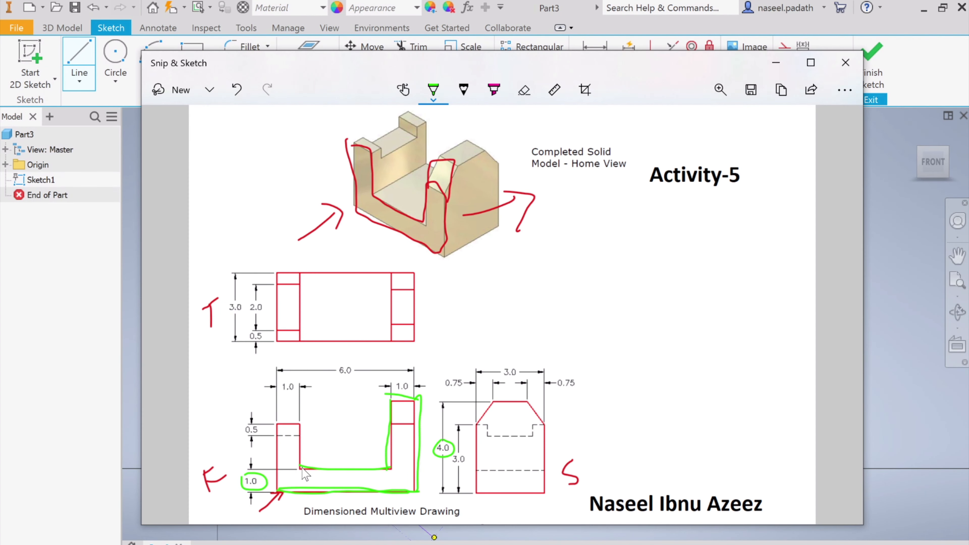
drag(302, 468, 303, 438)
mouse_move(454, 452)
mouse_down()
mouse_move(462, 472)
mouse_move(456, 452)
mouse_up()
key(alt+Tab)
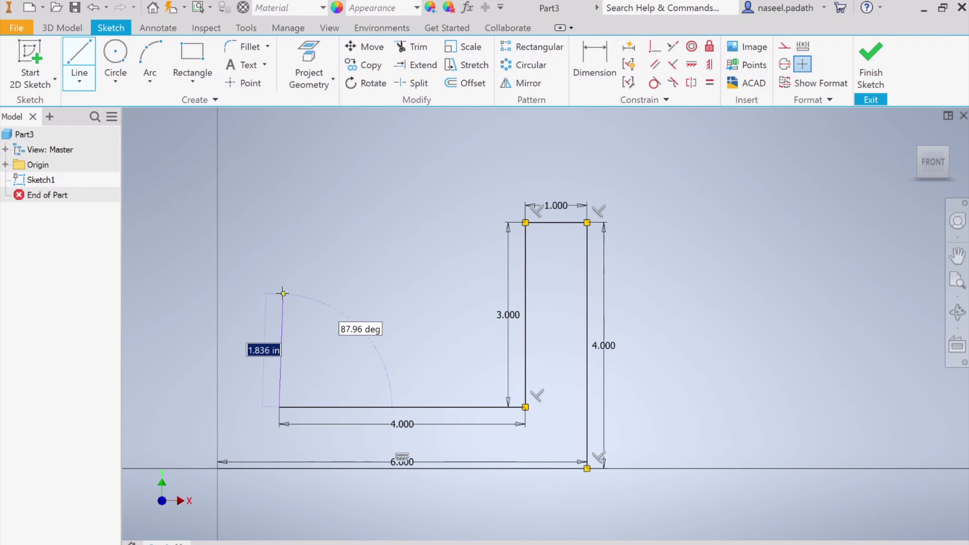
Step: Close the profile with a 2 in line upward, then lines left to above the origin and down to it
text(2)
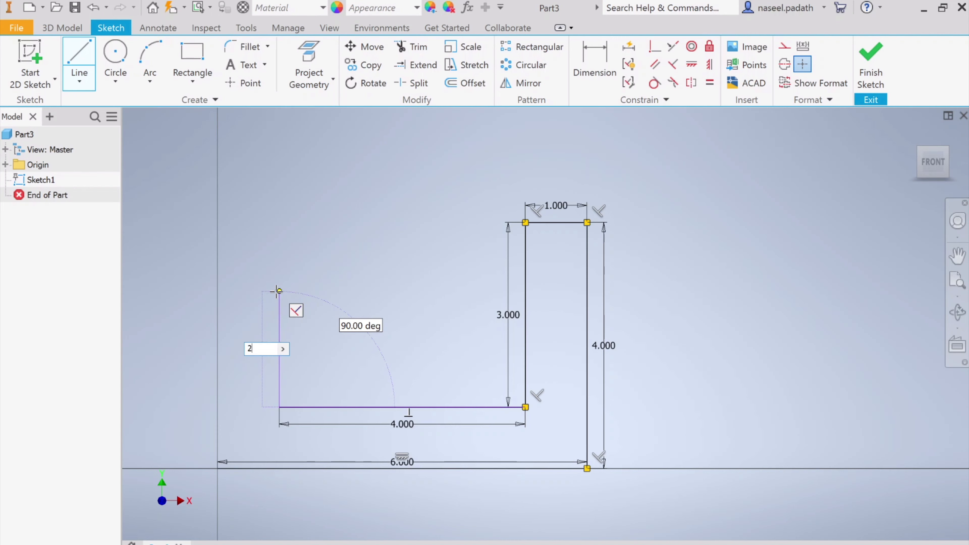
key(Return)
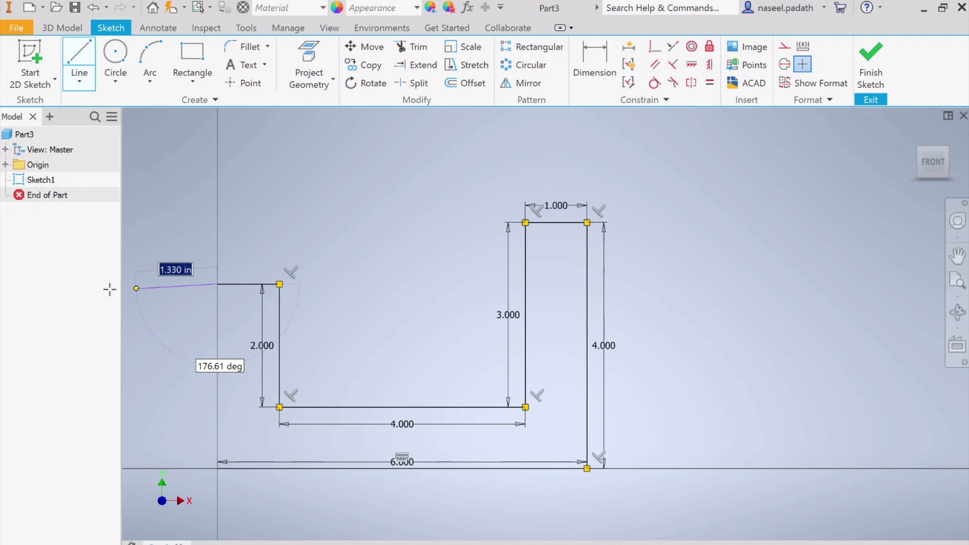
click(218, 284)
click(217, 468)
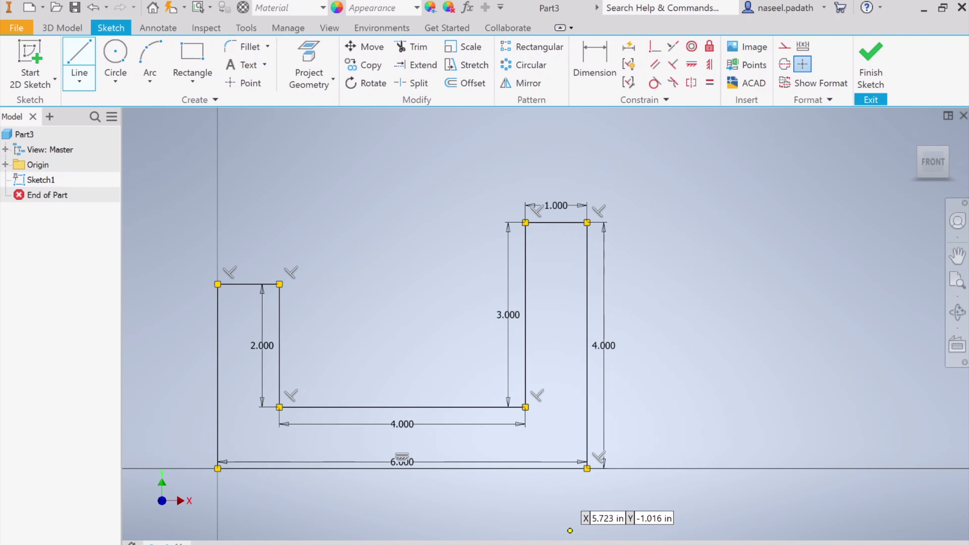
Step: Check the closed profile against the drawing in Snip & Sketch and finish the front profile sketch
key(alt+Tab)
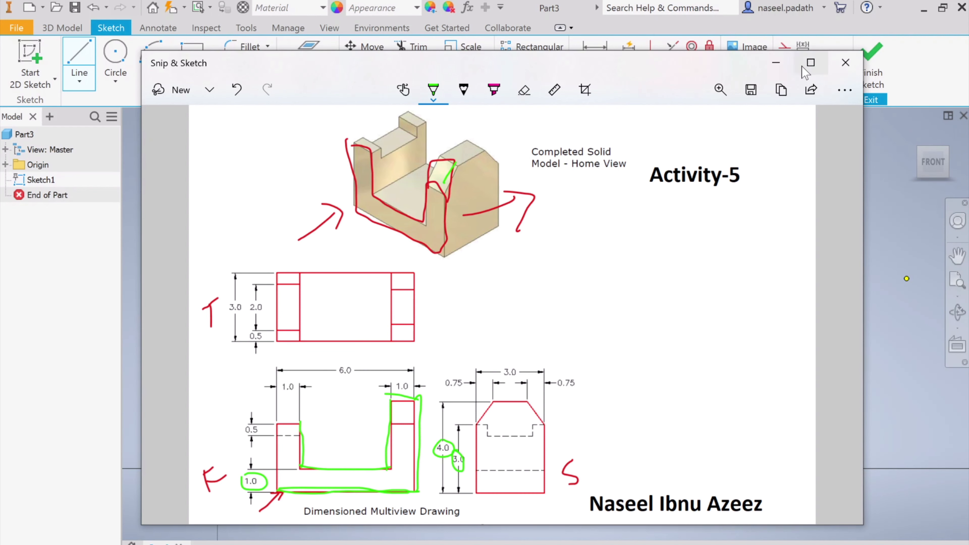
click(776, 63)
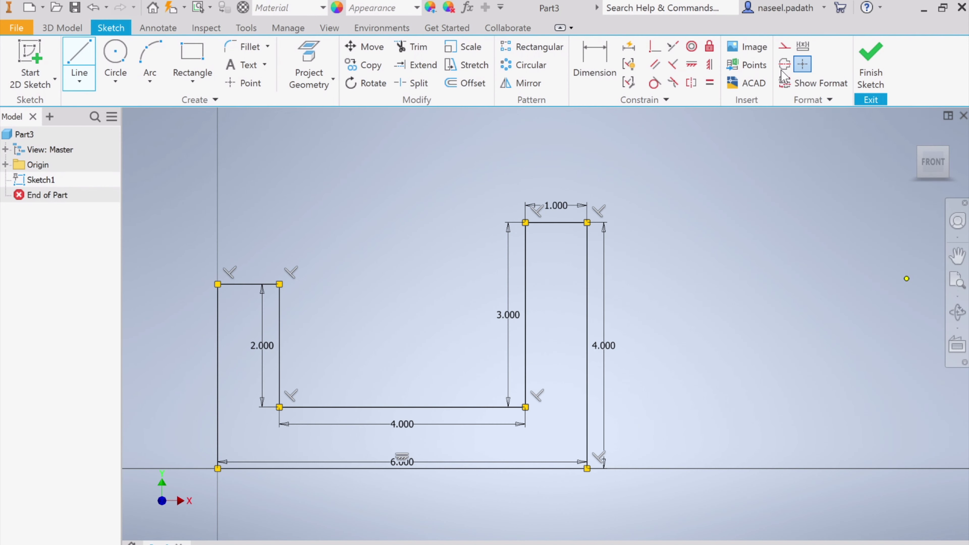
click(872, 76)
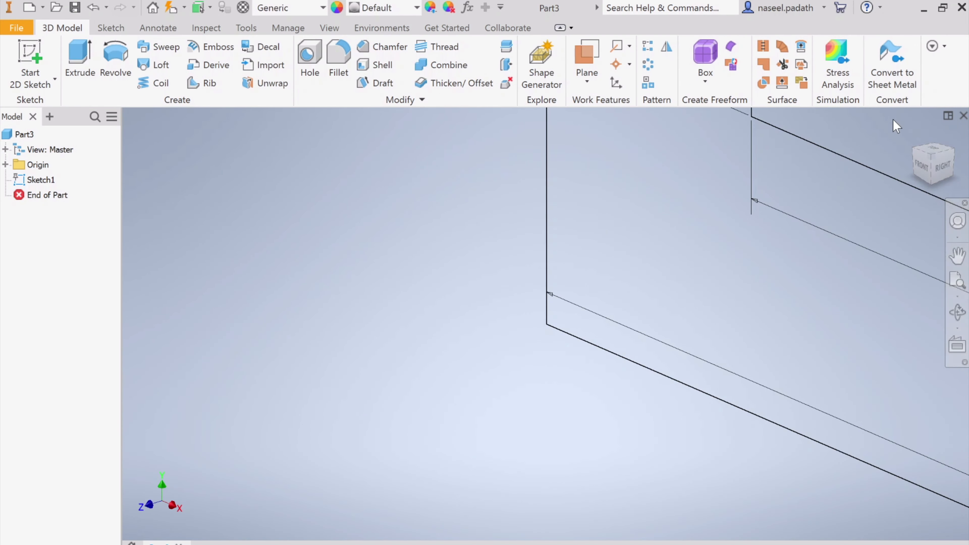
click(913, 130)
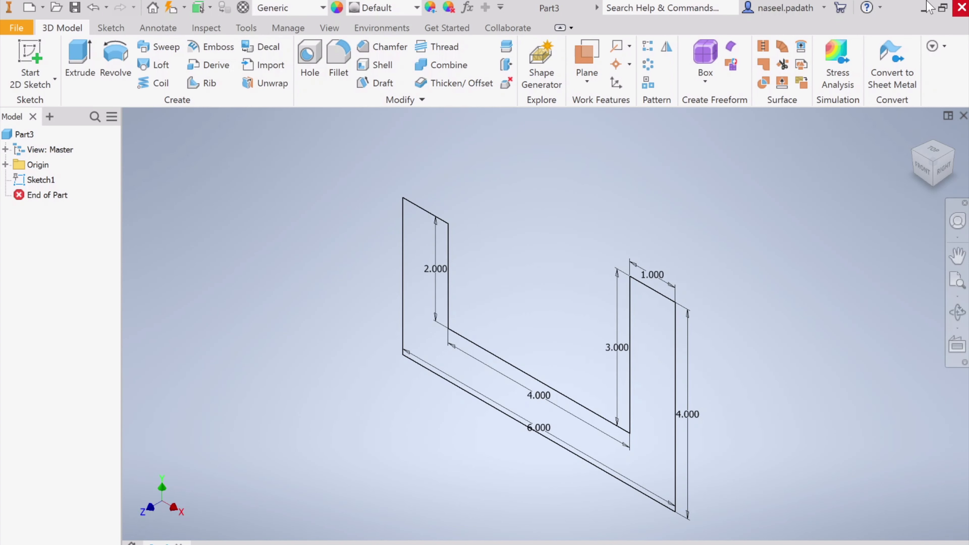
Step: Start extruding the U profile in the flipped direction and mark the depth edge and side view's 3.0 width in Snip & Sketch
click(78, 58)
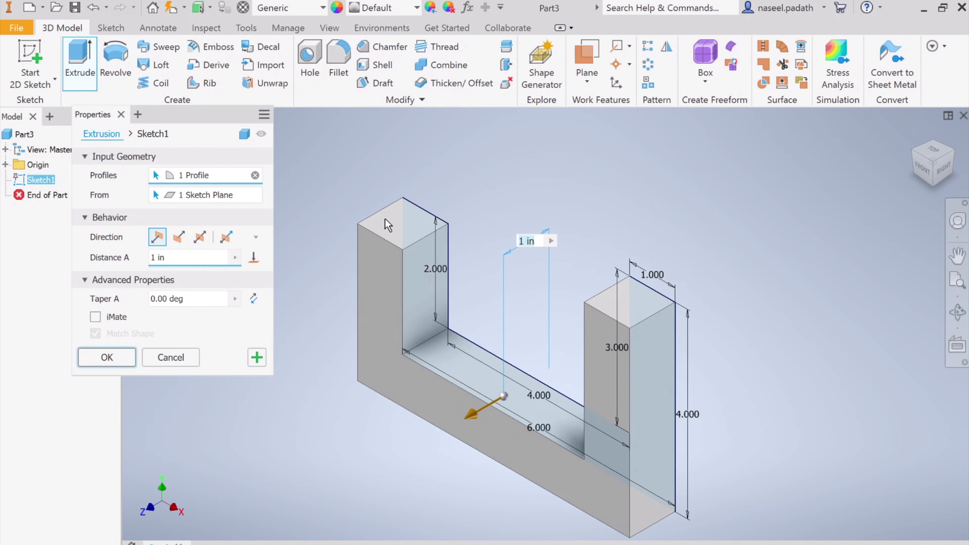
click(180, 238)
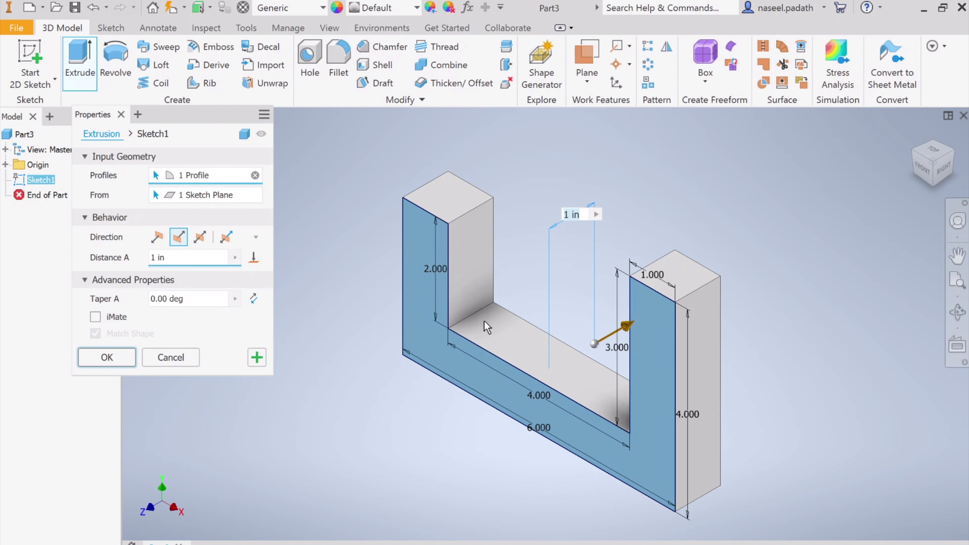
key(alt+Tab)
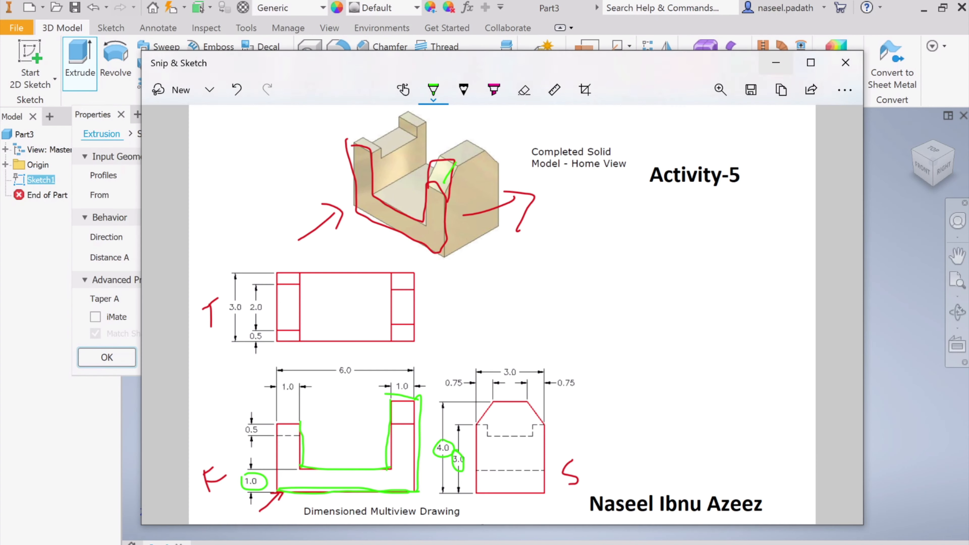
mouse_move(449, 255)
mouse_down()
mouse_move(499, 225)
mouse_move(504, 244)
mouse_up()
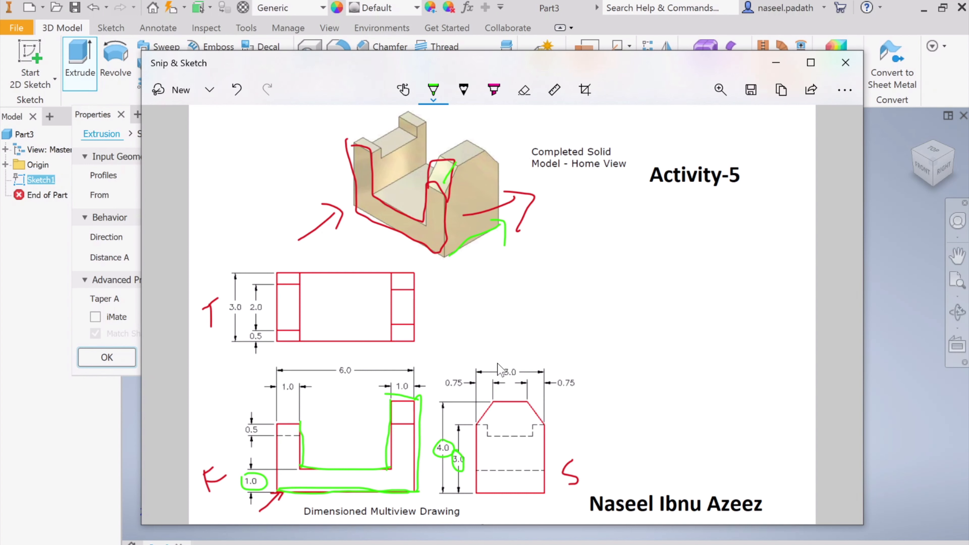
mouse_move(498, 368)
mouse_down()
mouse_move(496, 382)
mouse_move(532, 363)
mouse_move(490, 366)
mouse_up()
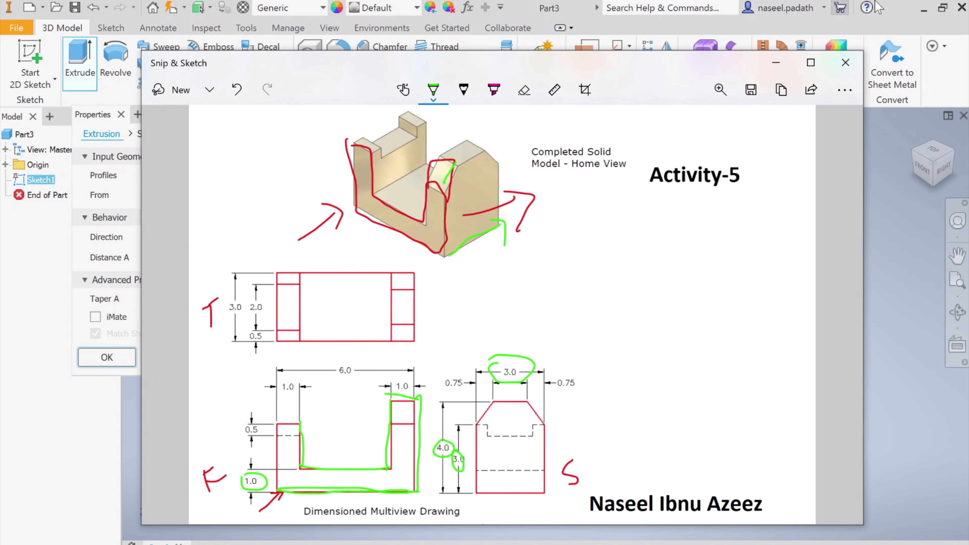
click(778, 63)
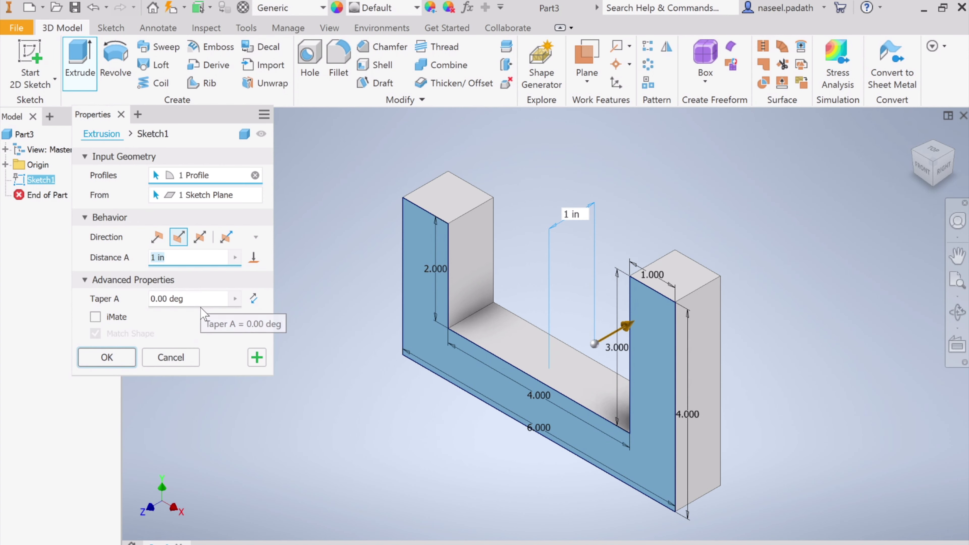
Step: Set the extrusion distance to 3 in and complete the U-shaped solid
text(3)
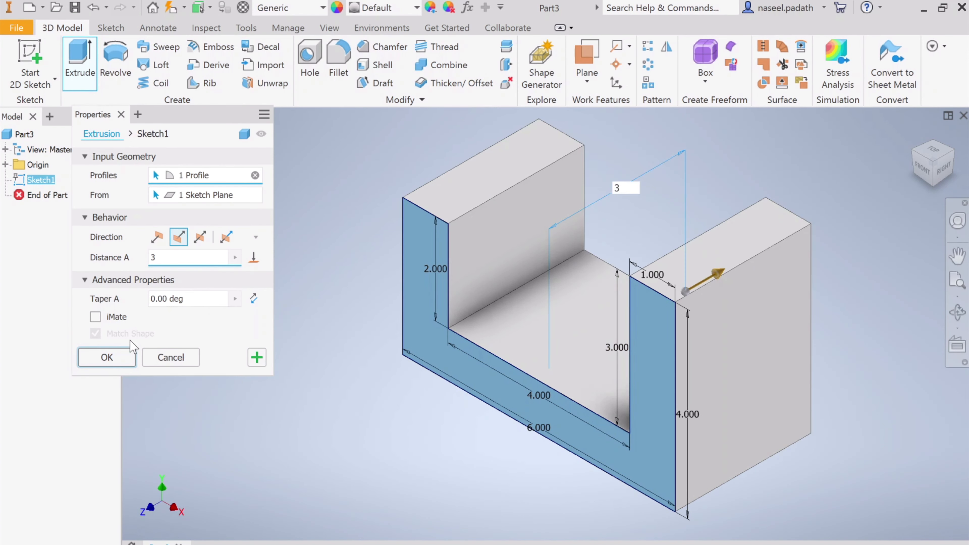
click(107, 357)
scroll(370, 433, up, 3)
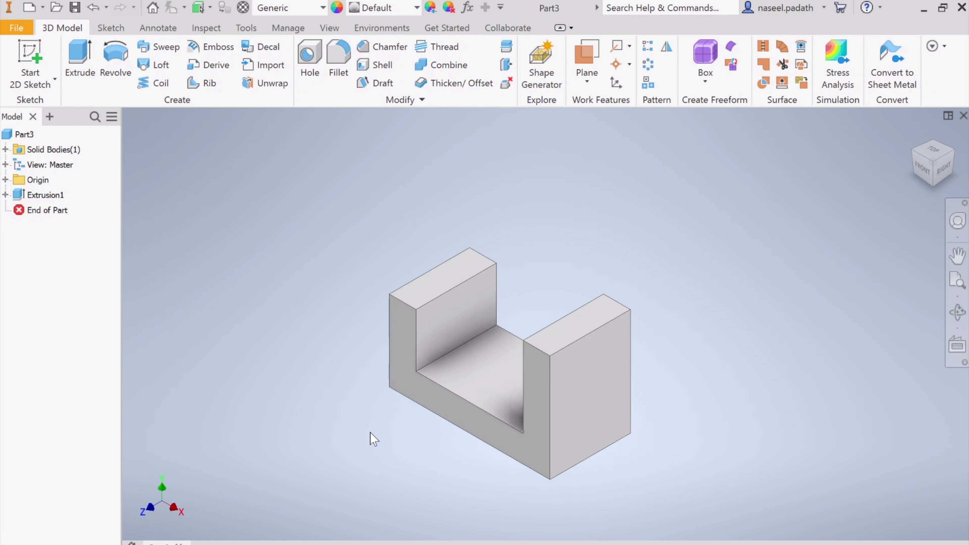
scroll(392, 432, down, 4)
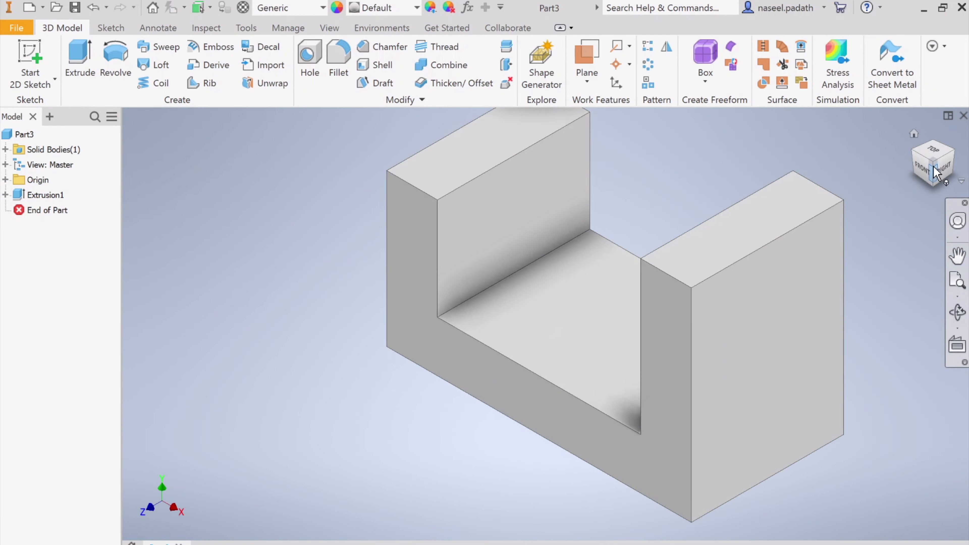
click(913, 132)
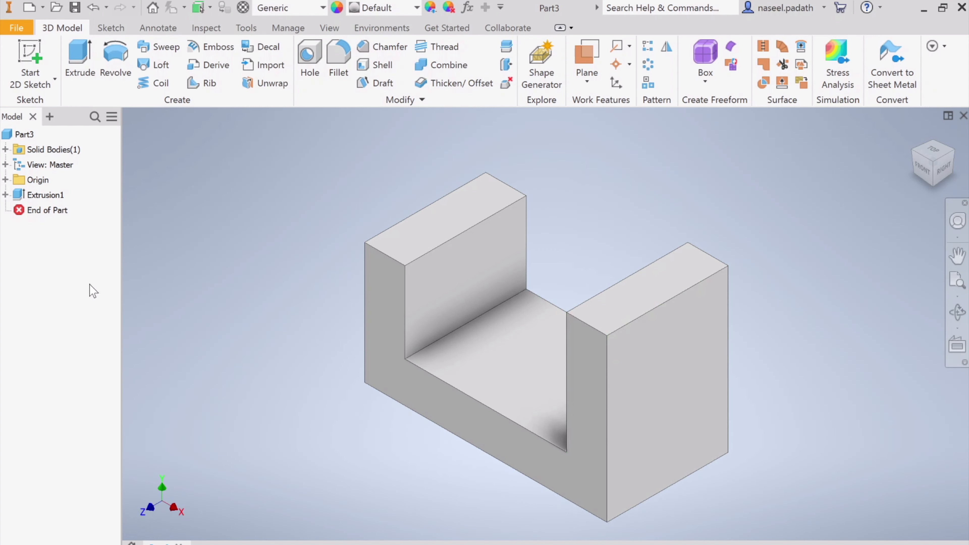
Step: Start a 2D sketch on the outer side face of the taller upright
click(46, 91)
click(57, 107)
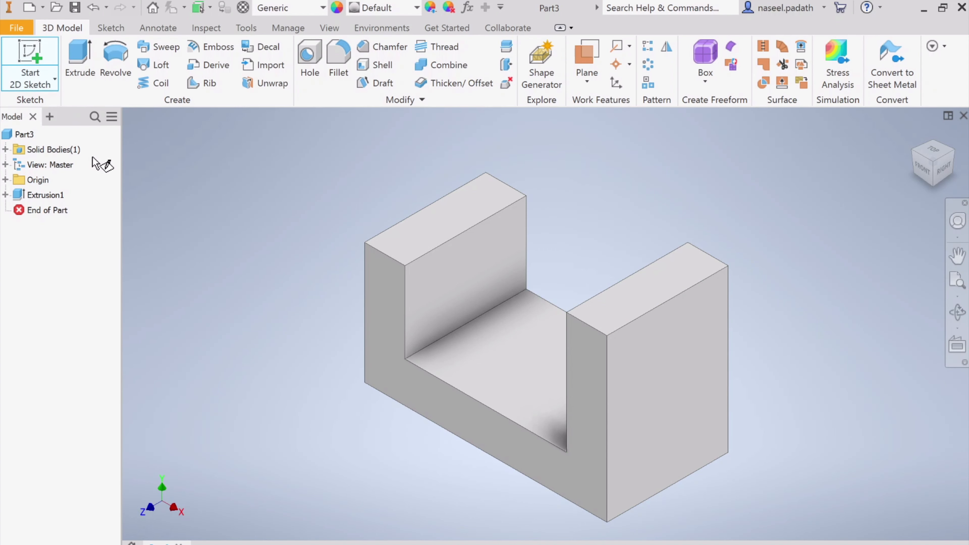
click(690, 380)
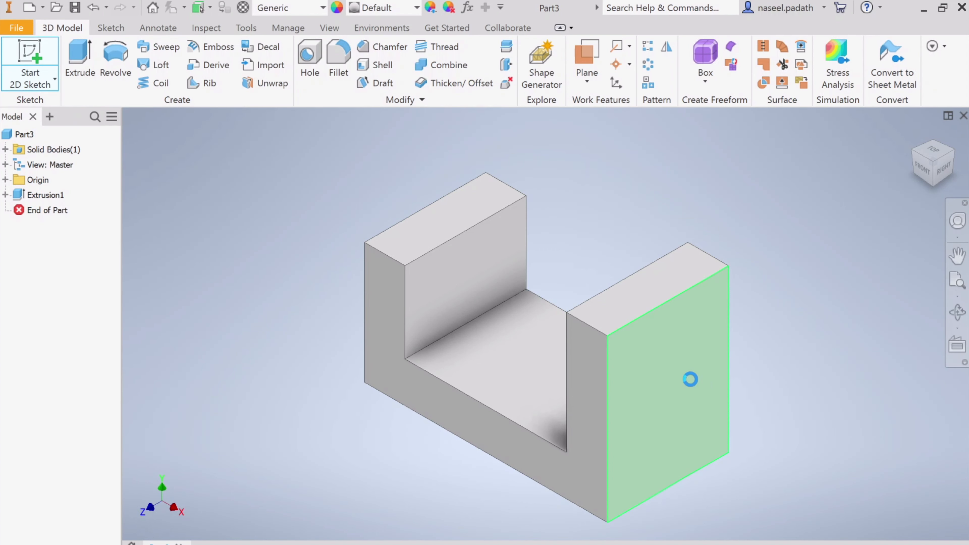
click(958, 282)
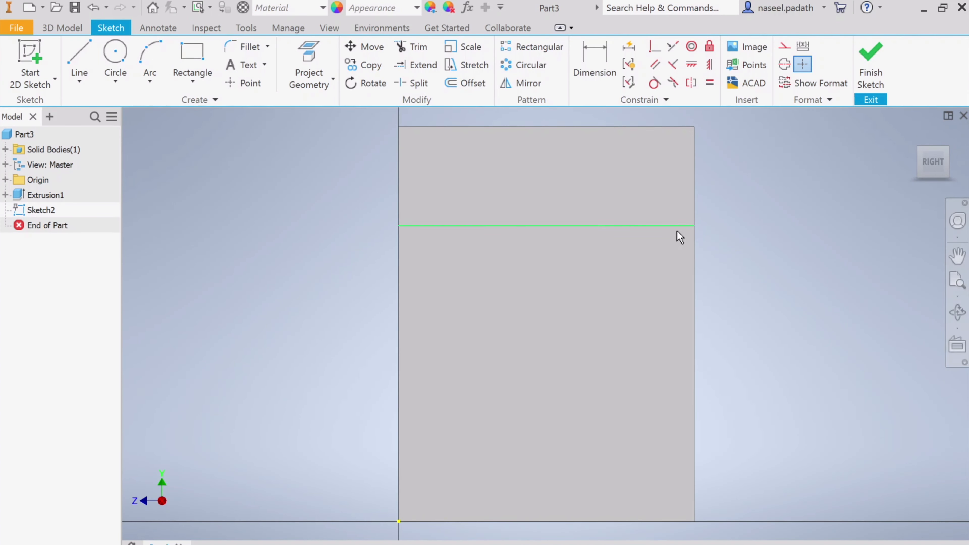
Step: In Snip & Sketch, magnify the drawing to 180% and trace the side view's cut-off upper-left corner
click(496, 544)
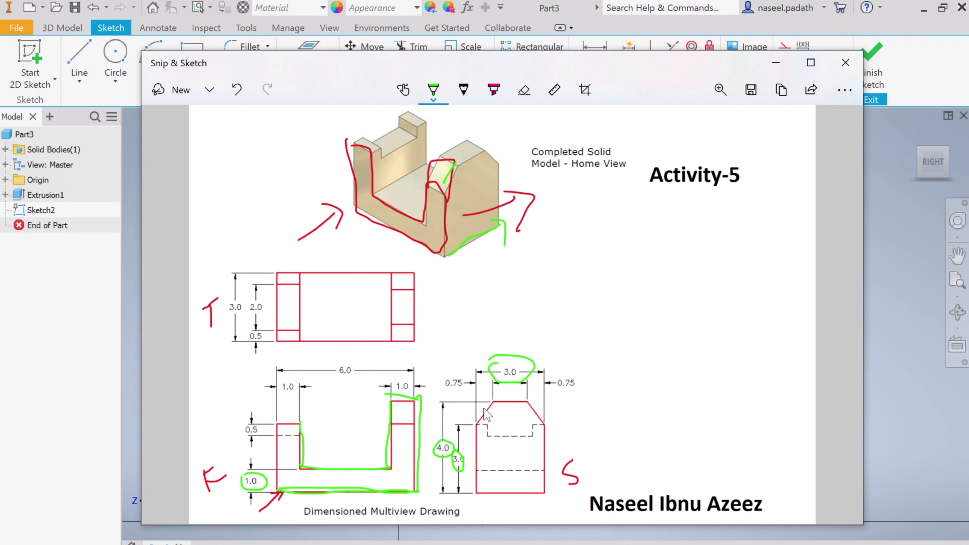
click(719, 89)
click(646, 131)
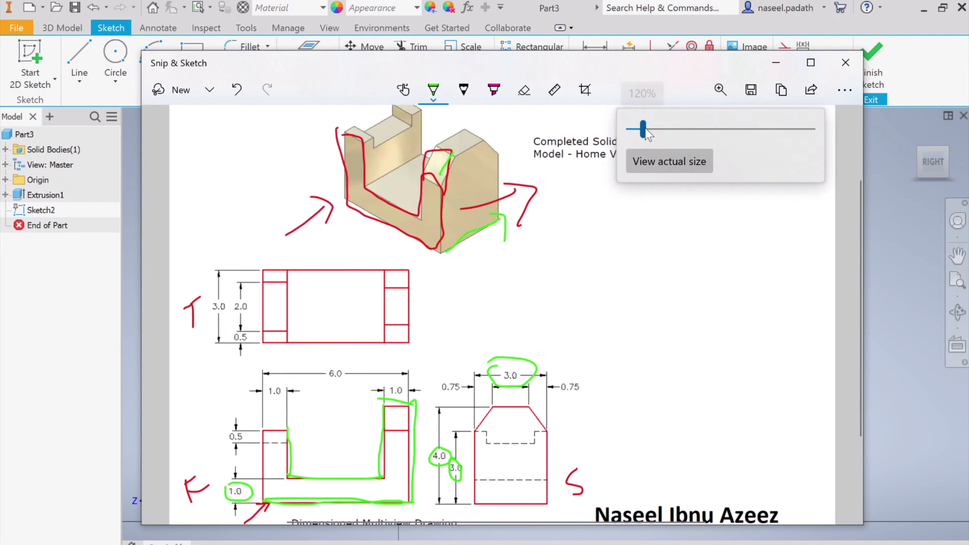
drag(643, 130, 680, 131)
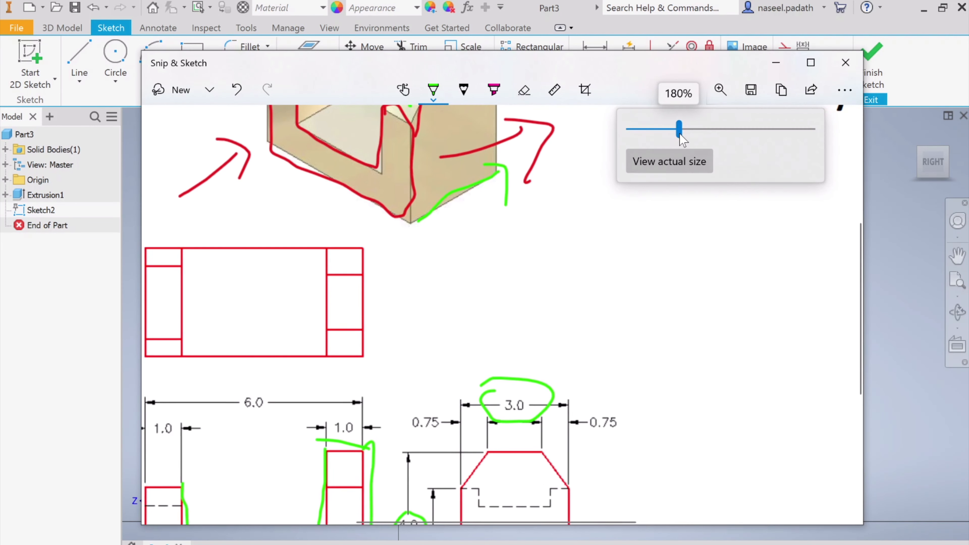
click(860, 353)
drag(856, 353, 857, 415)
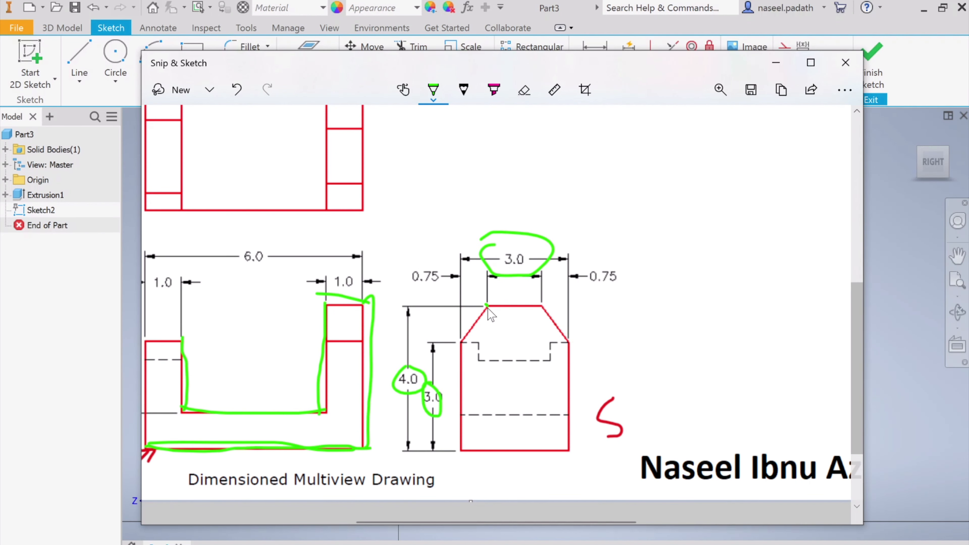
drag(461, 307, 464, 338)
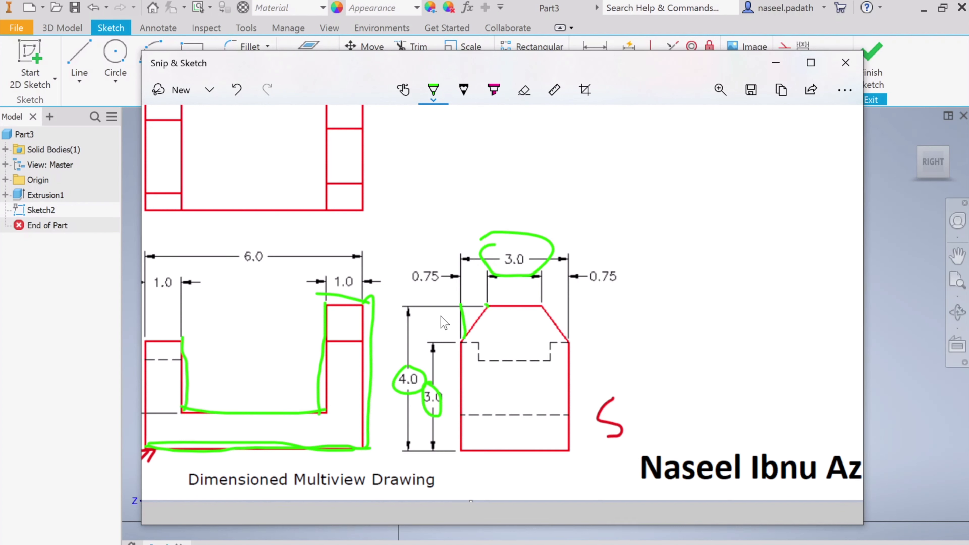
drag(461, 307, 483, 308)
click(776, 63)
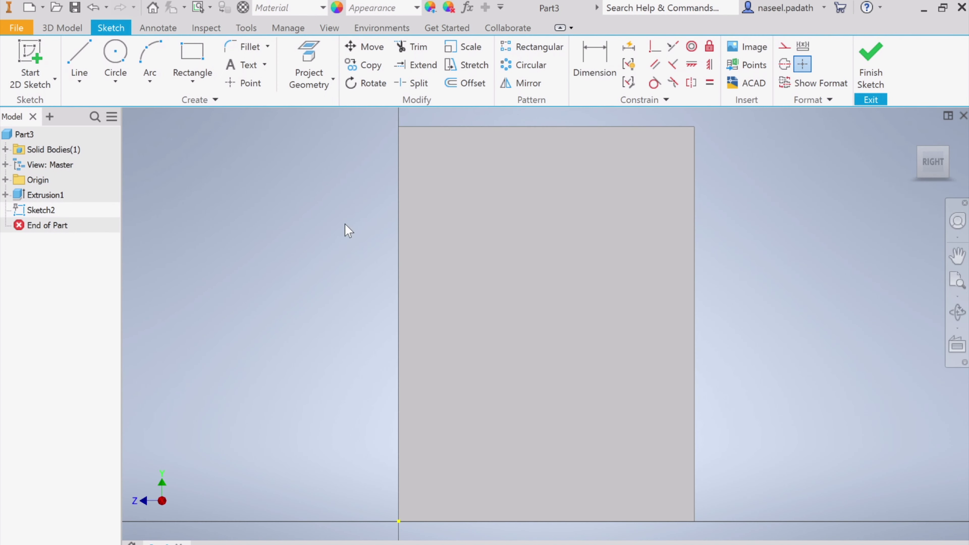
Step: Project the upright's face outline into the sketch and draw a 0.75 in line along its top edge from the upper-left corner
click(309, 65)
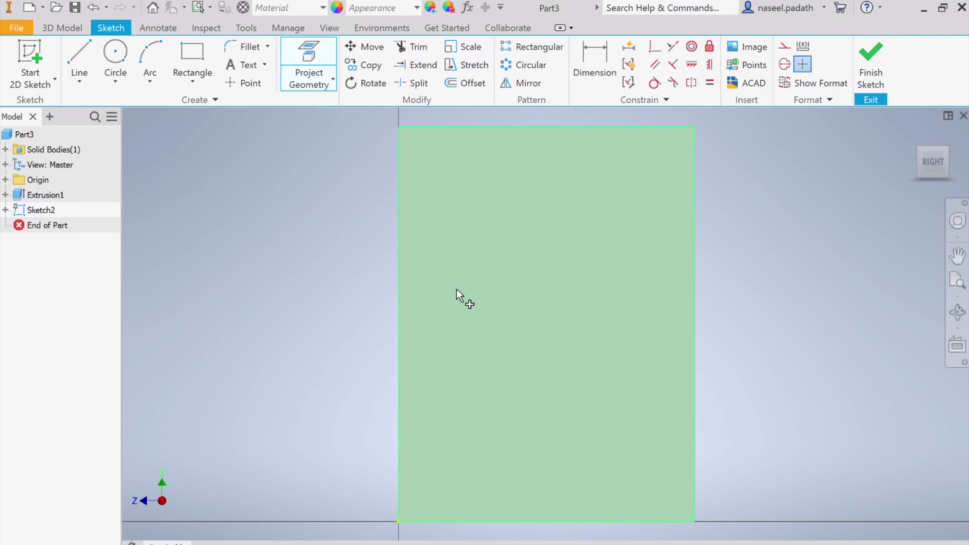
click(457, 290)
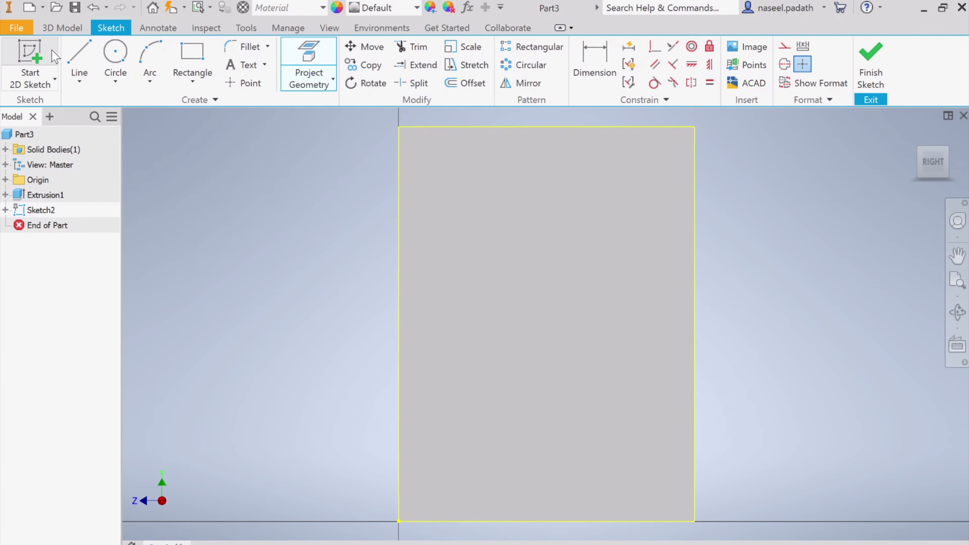
click(80, 61)
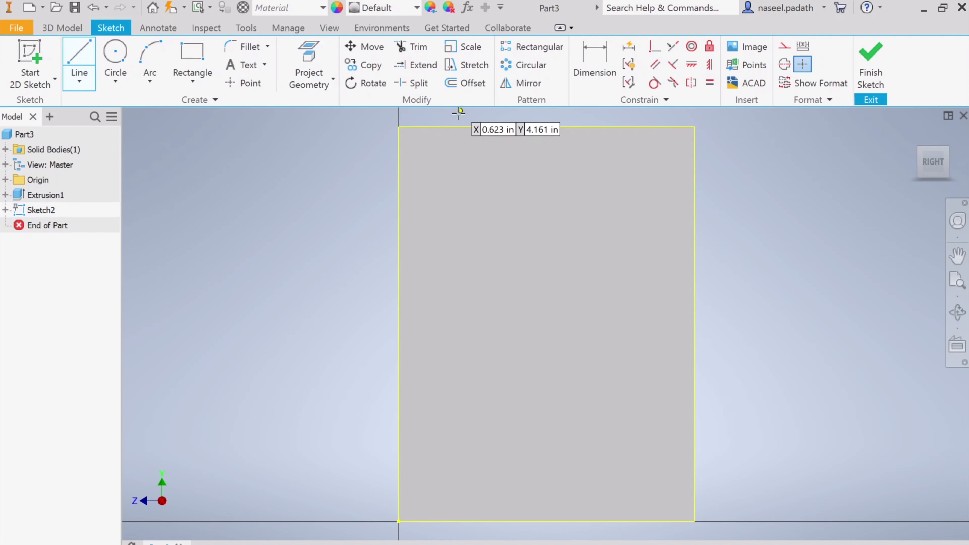
click(398, 126)
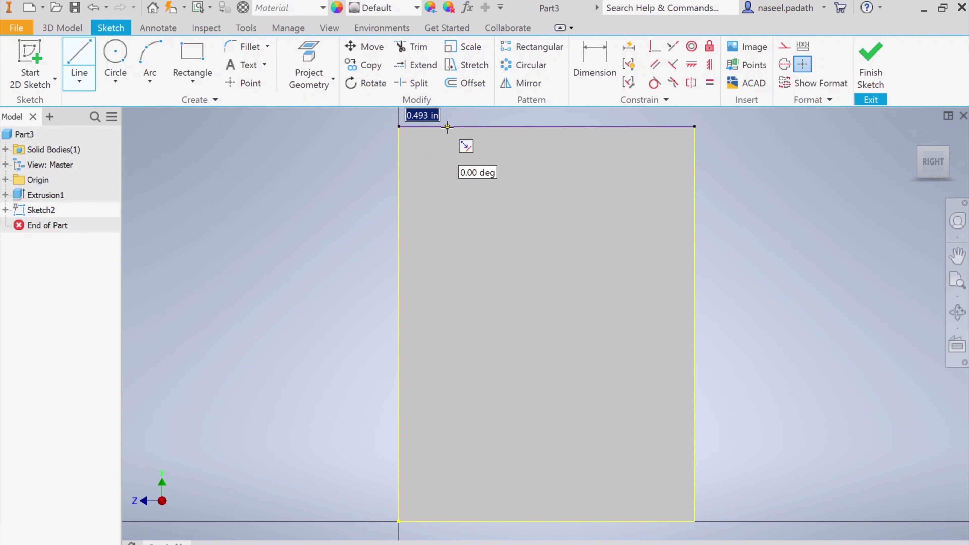
text(0.75)
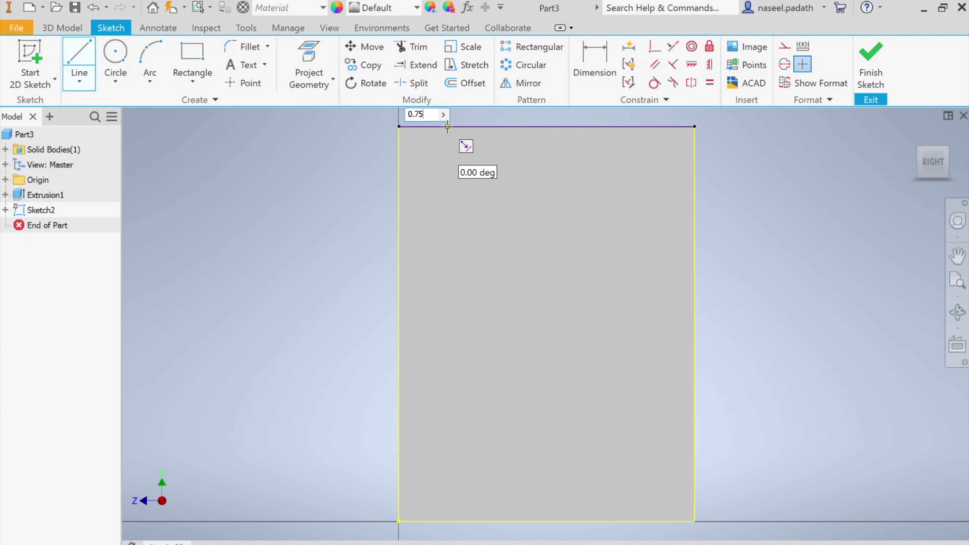
key(Return)
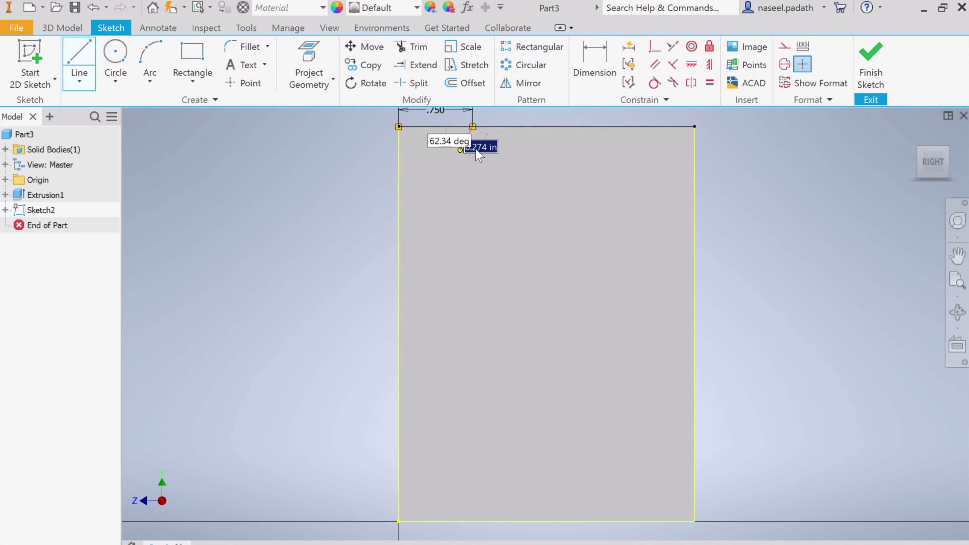
key(Escape)
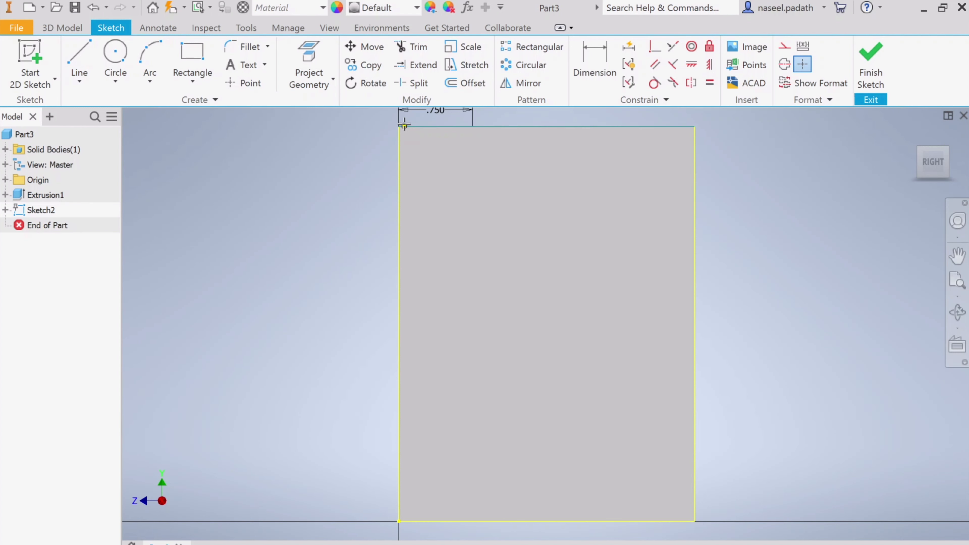
Step: Draw a 1 in vertical line down from the same corner and close the triangle with a diagonal to the 0.75 in line's end
key(l)
click(399, 126)
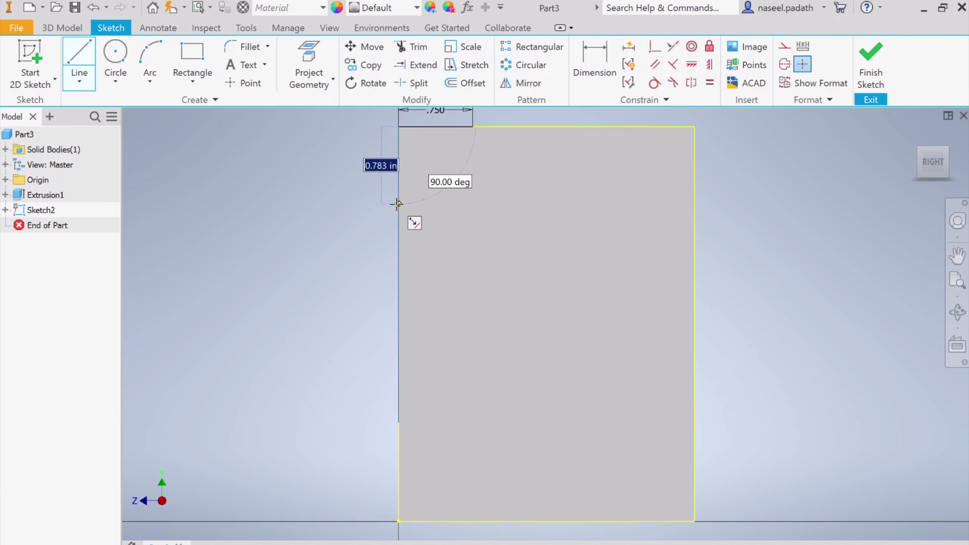
text(1)
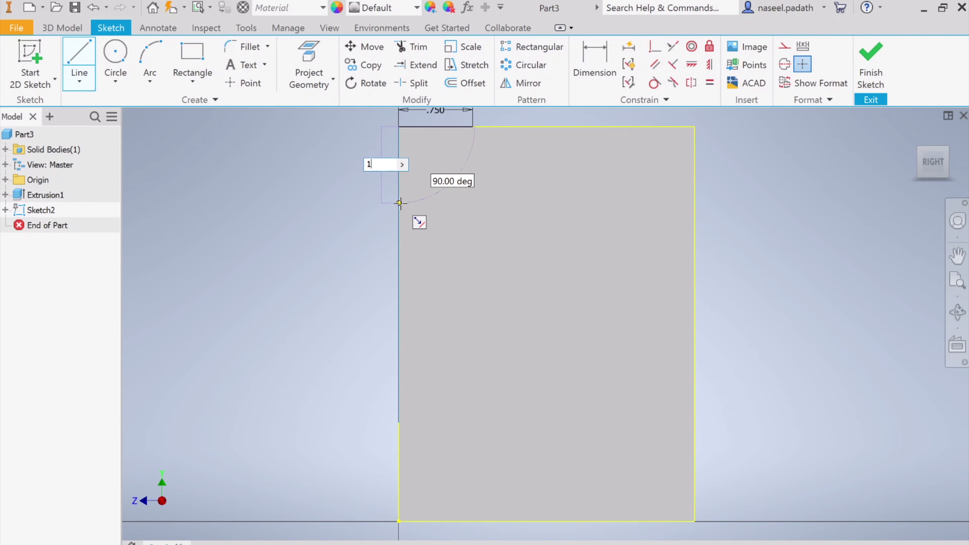
key(Return)
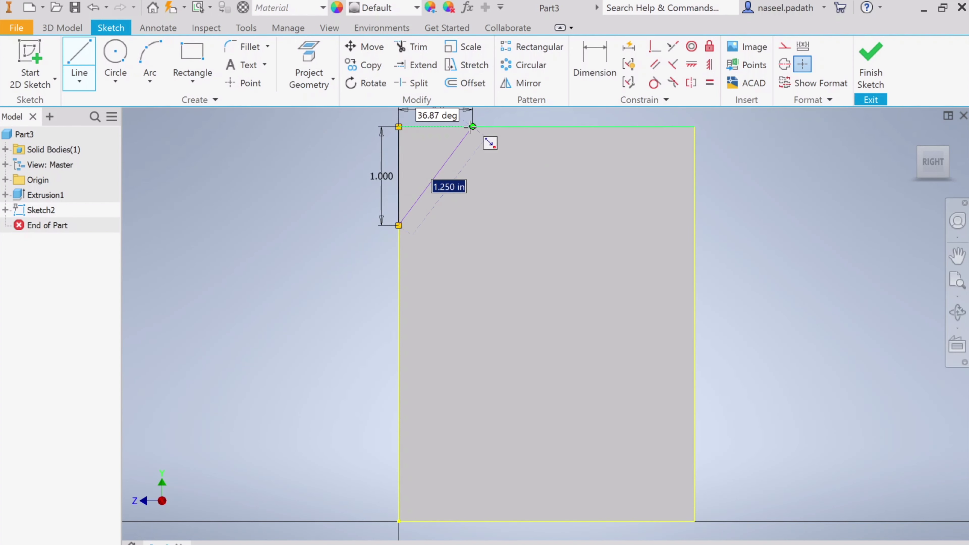
double_click(472, 126)
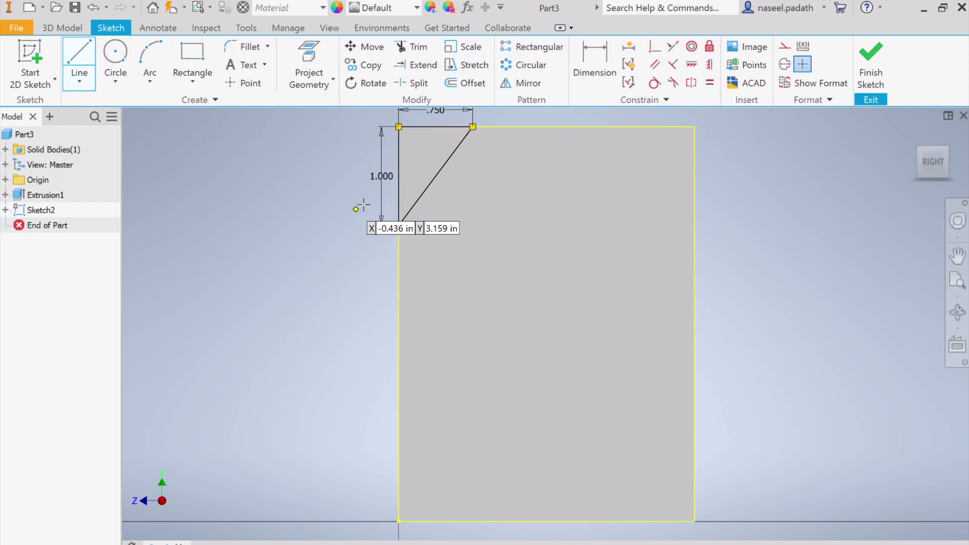
Step: Draw a 0.75 in line along the face's top edge inward from the upper-right corner
click(694, 126)
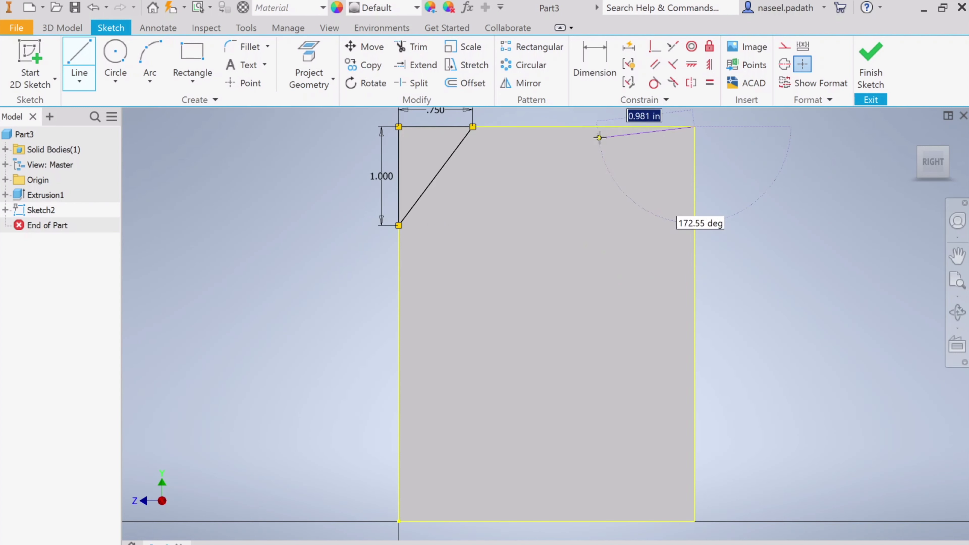
text(0.7)
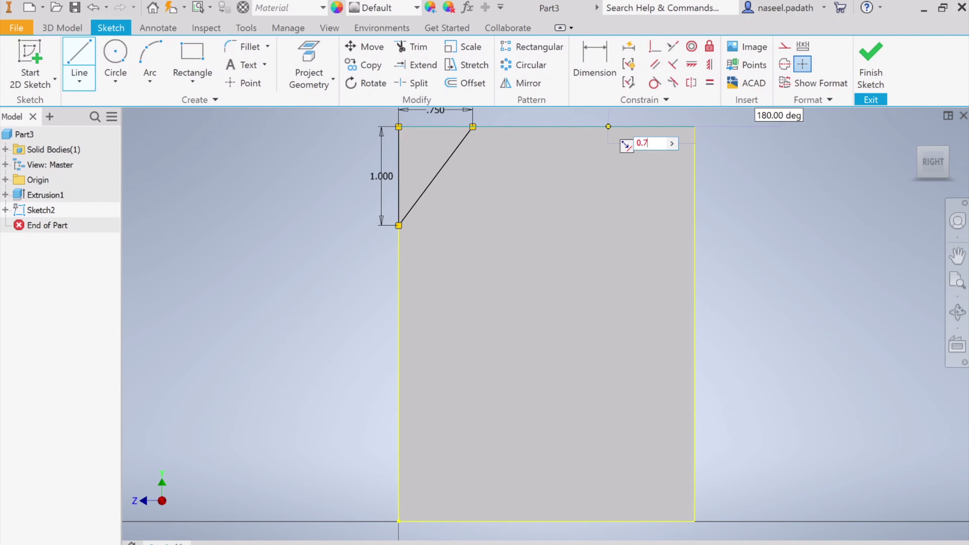
text(5)
key(Return)
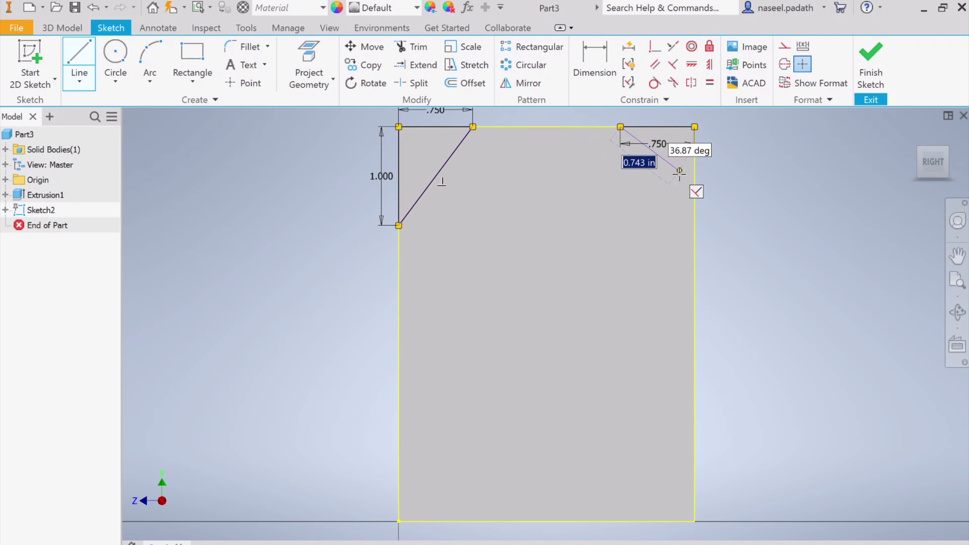
key(Escape)
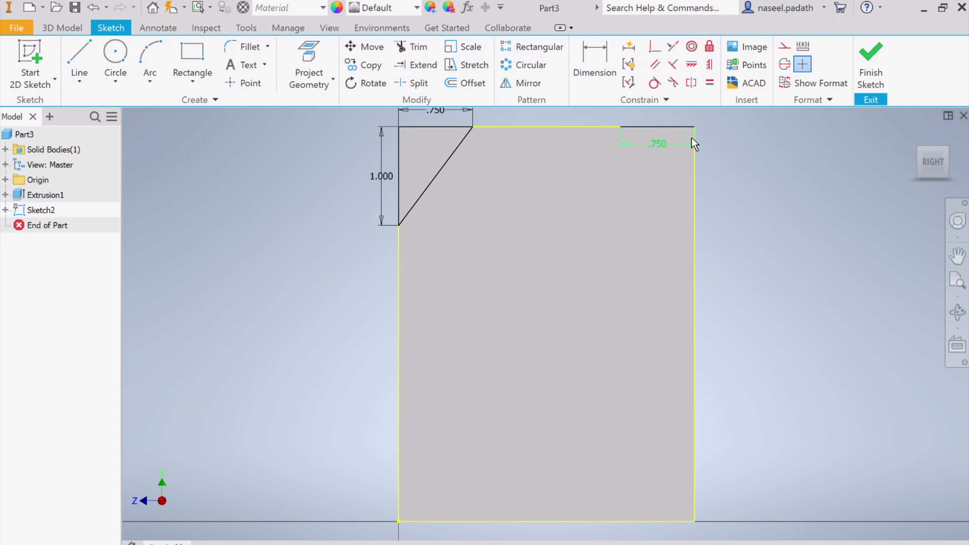
Step: Complete the second corner triangle with a 1 in vertical line down from the corner and a diagonal, and finish the sketch
click(695, 126)
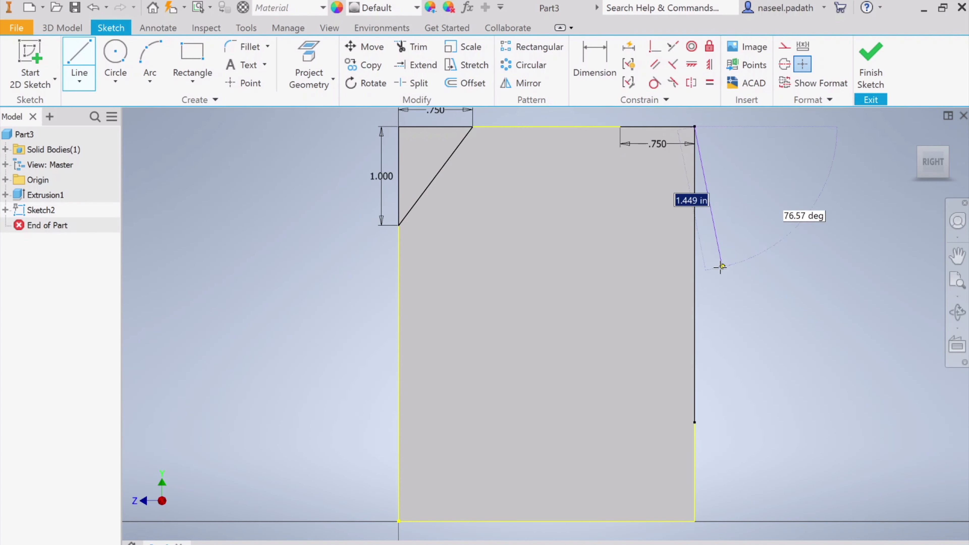
text(1)
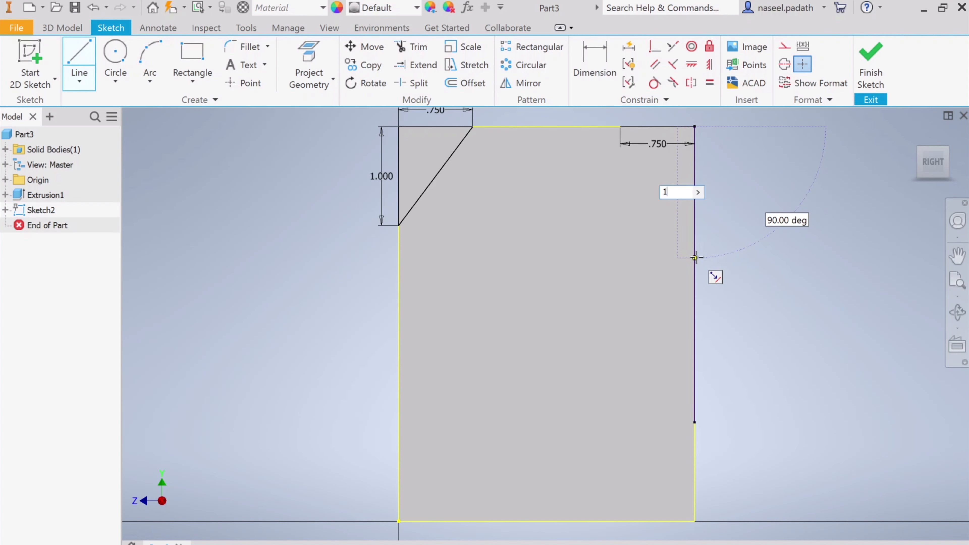
key(Return)
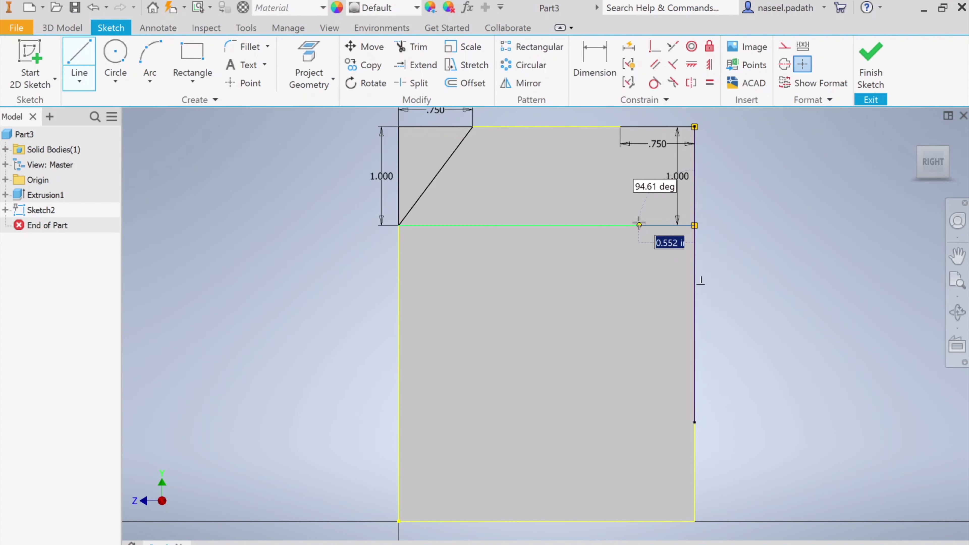
click(621, 126)
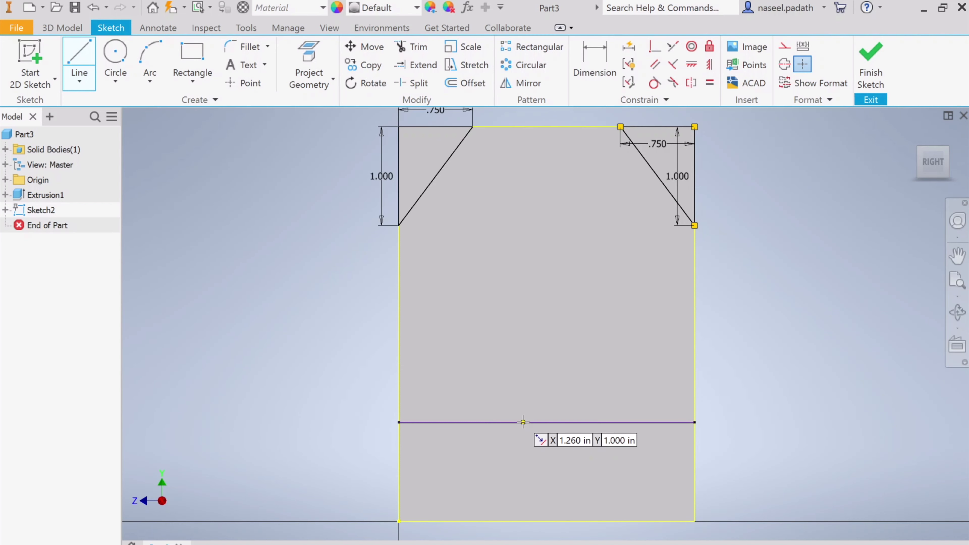
click(865, 56)
Step: Extrude both corner triangles as a Through All cut into the taller upright, and return to the home view
scroll(732, 378, down, 3)
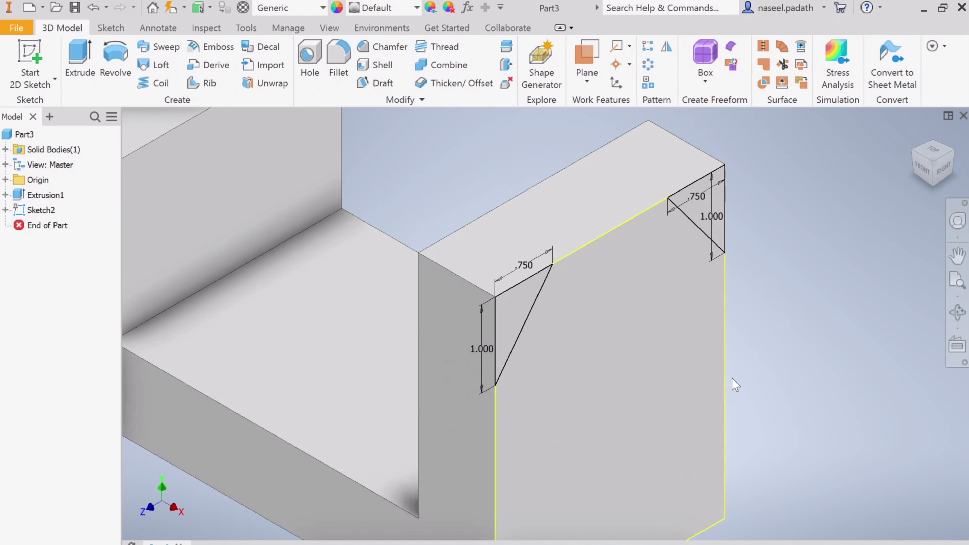
scroll(811, 352, up, 2)
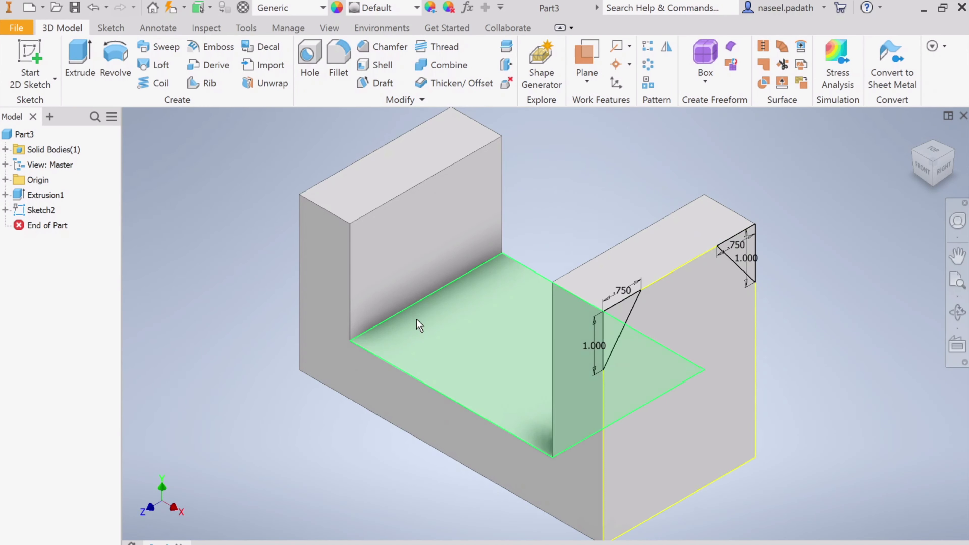
click(81, 59)
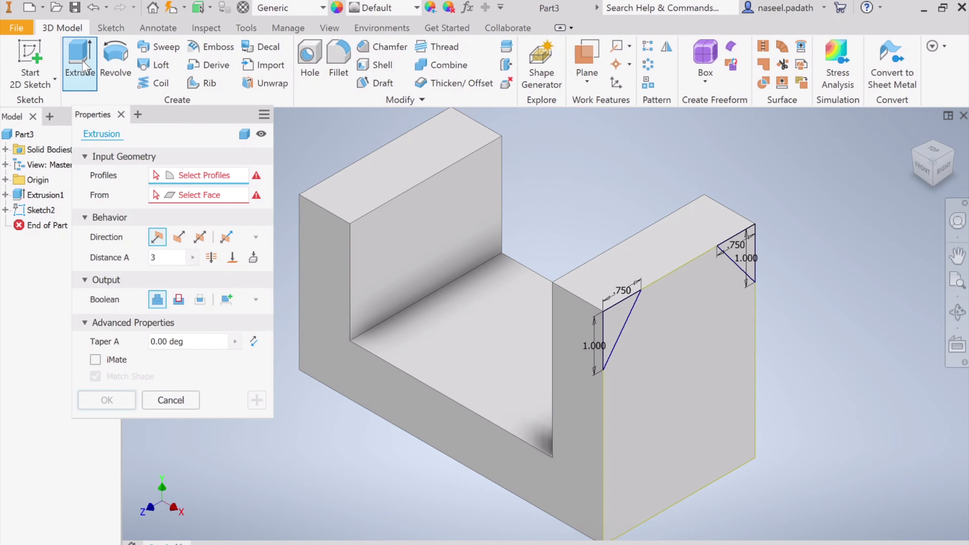
click(179, 300)
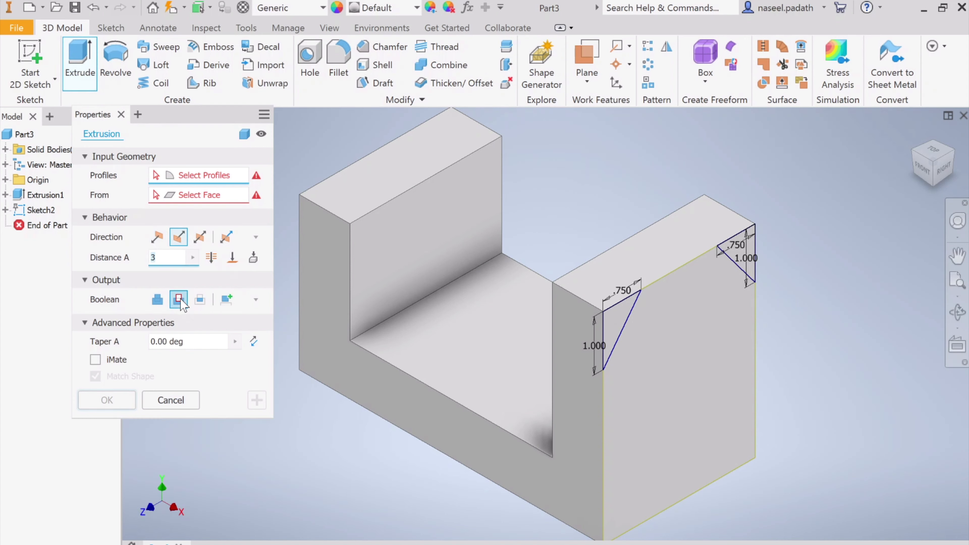
click(207, 259)
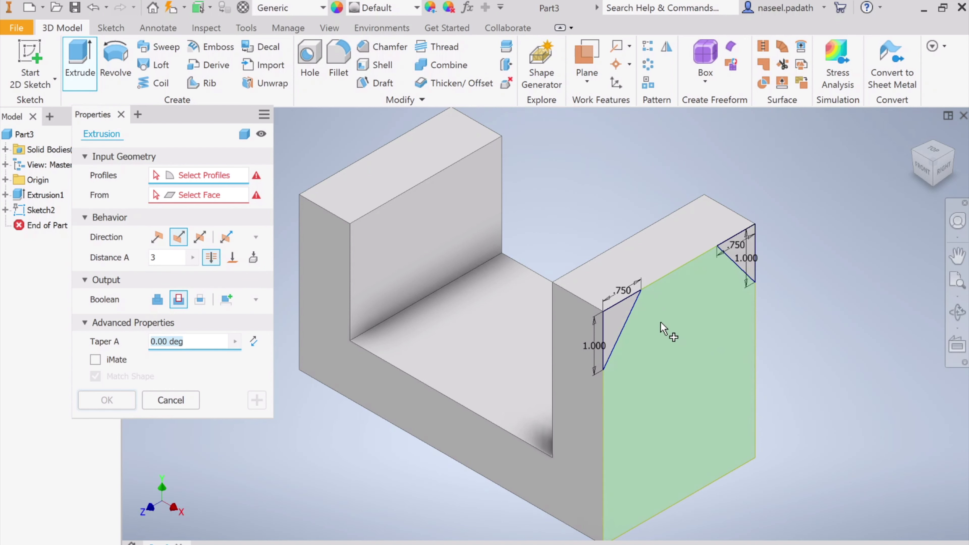
click(614, 329)
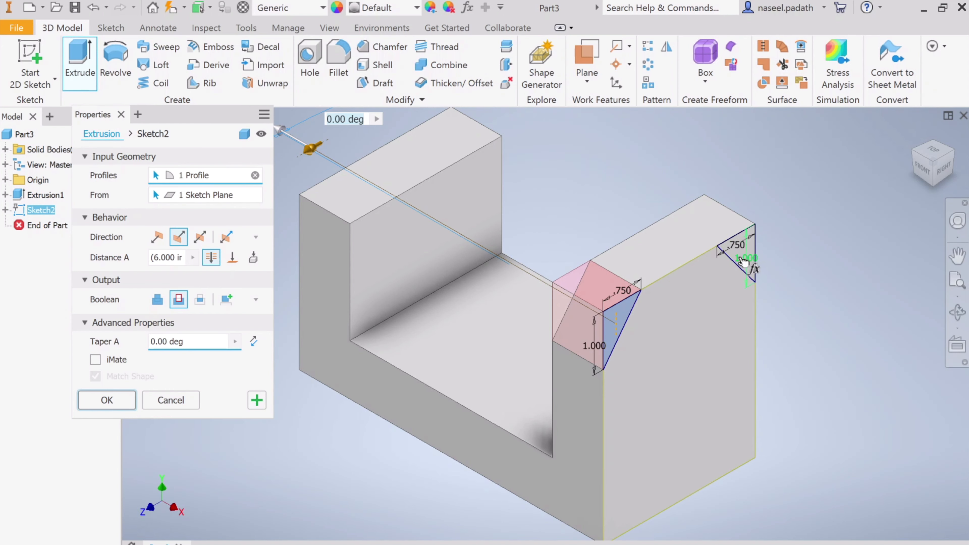
click(752, 250)
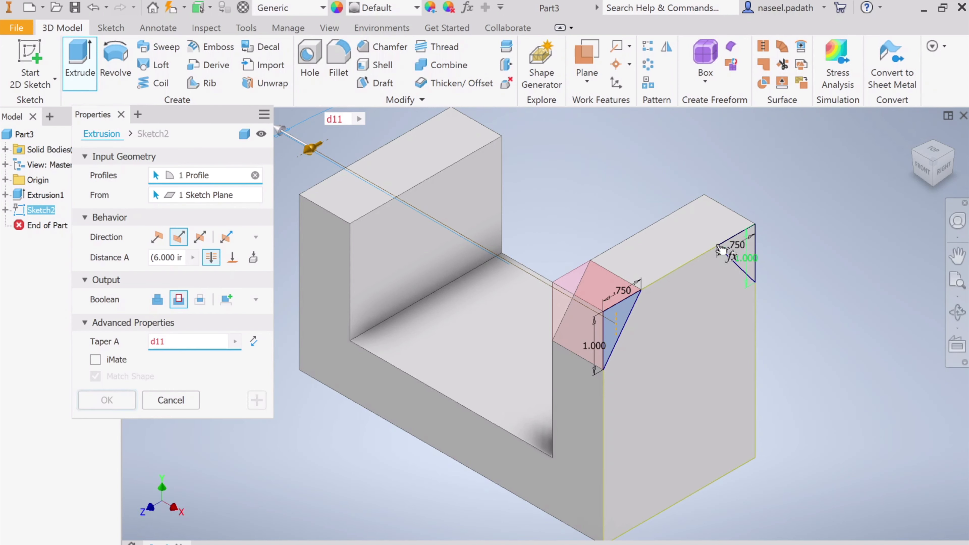
click(757, 246)
click(756, 248)
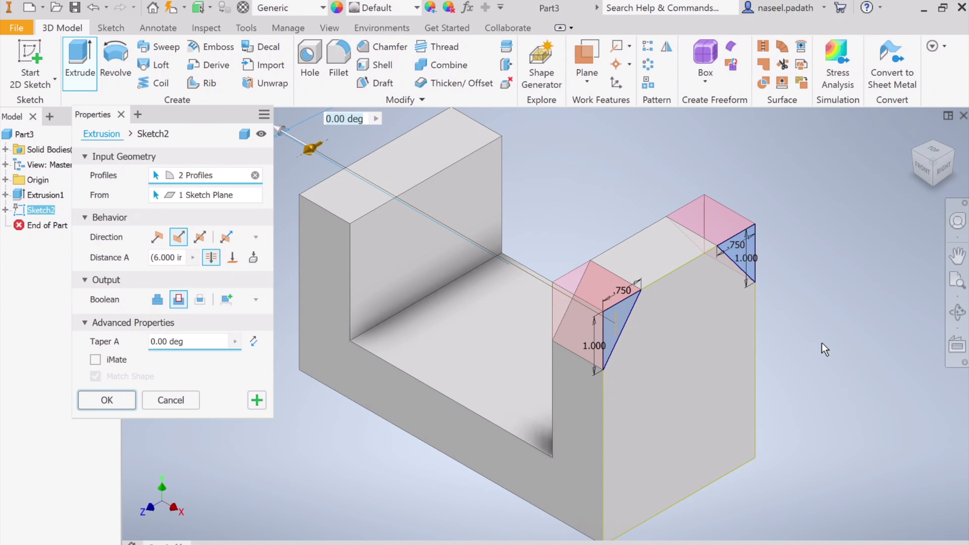
shift+middle_drag(809, 395, 750, 396)
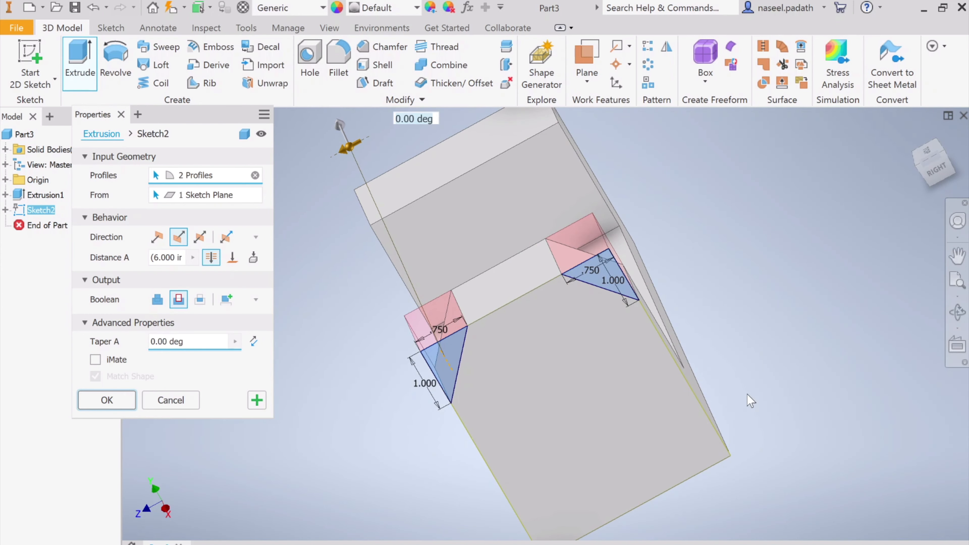
click(100, 403)
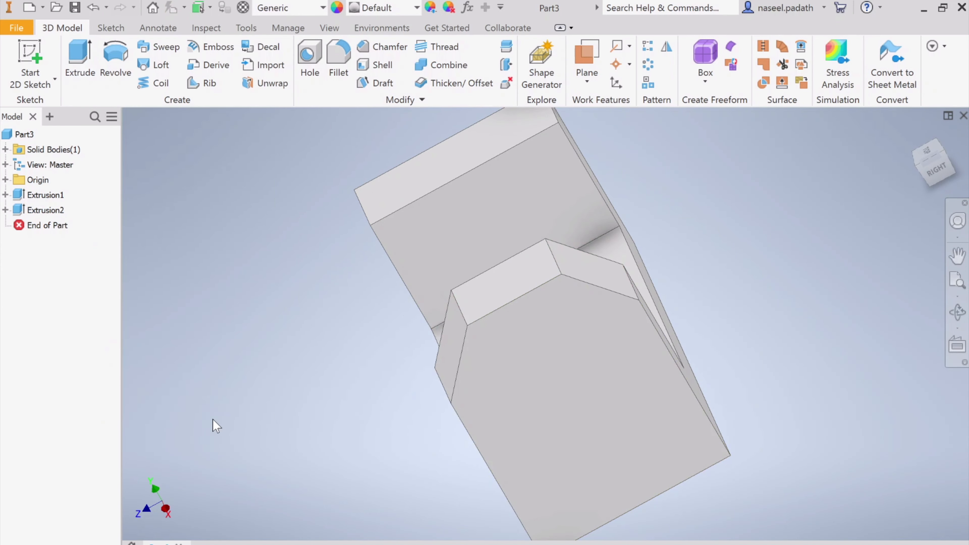
click(915, 128)
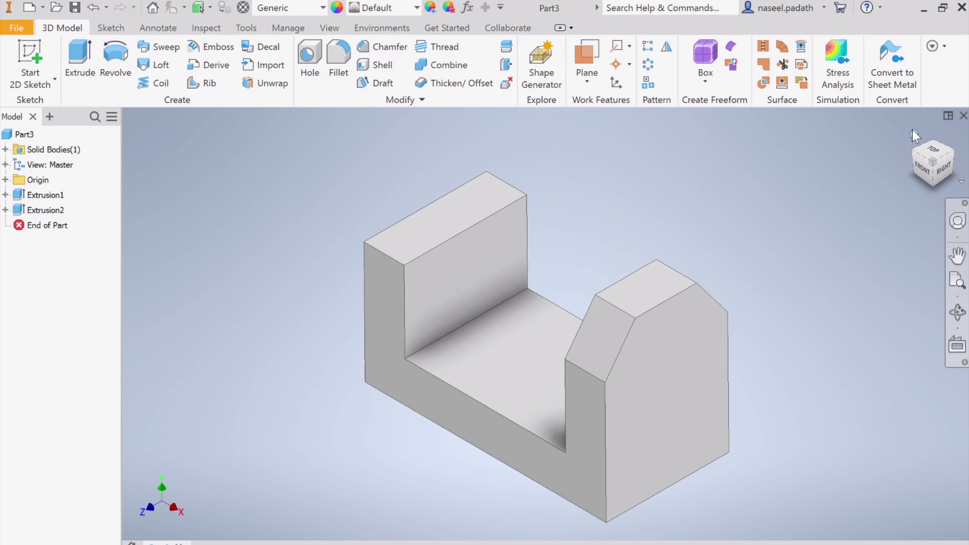
Step: In Snip & Sketch, trace the notch of the shorter upright on the pictorial view, and return to the Inventor part
click(500, 544)
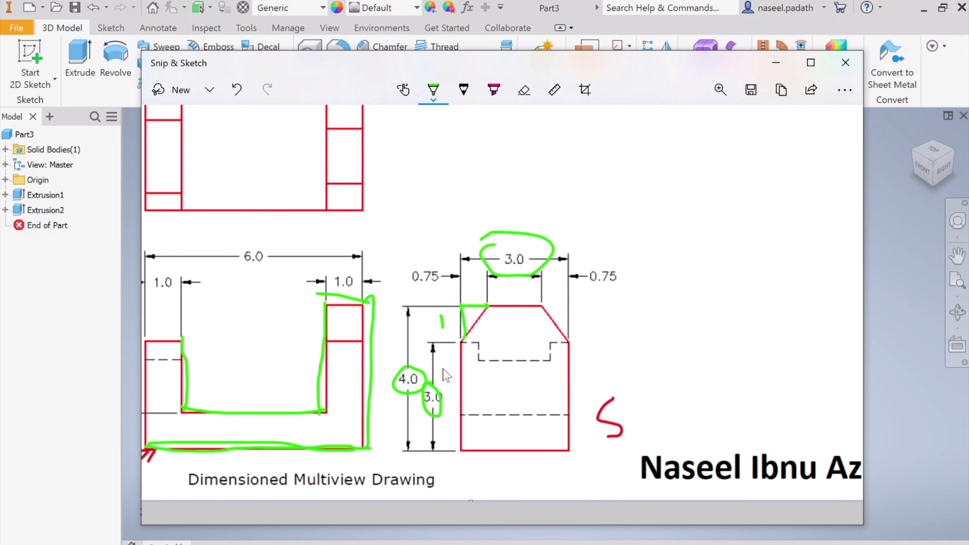
scroll(446, 375, up, 10)
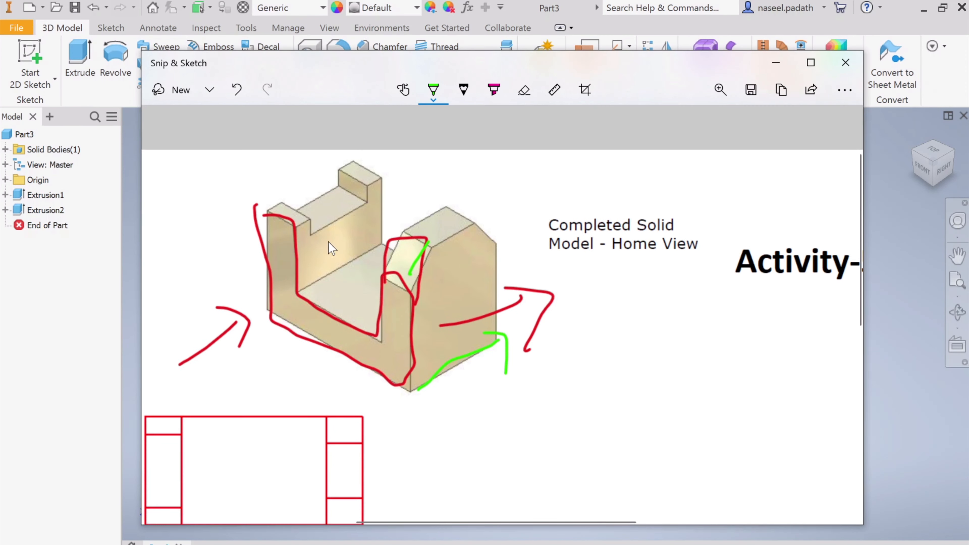
mouse_move(311, 237)
mouse_down()
mouse_move(372, 208)
mouse_move(364, 188)
mouse_up()
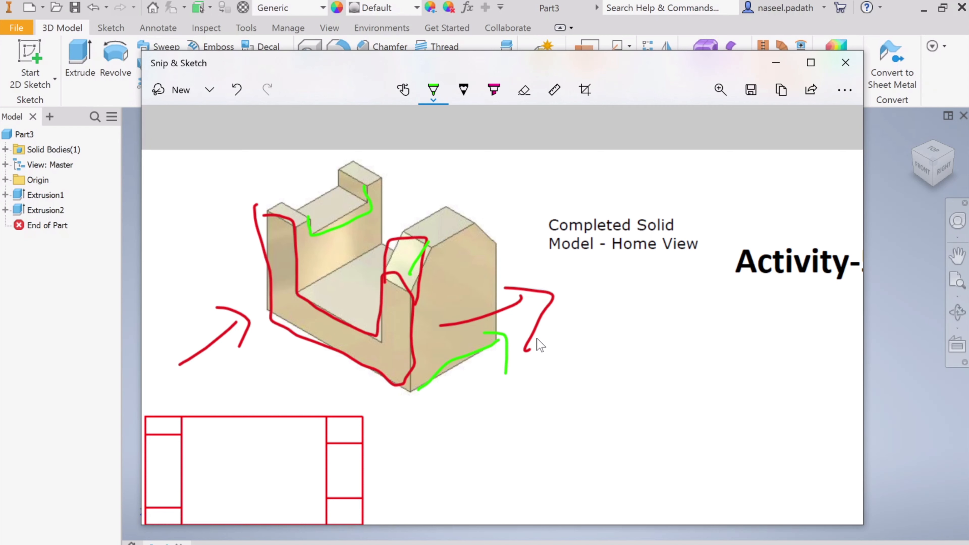
scroll(396, 372, down, 3)
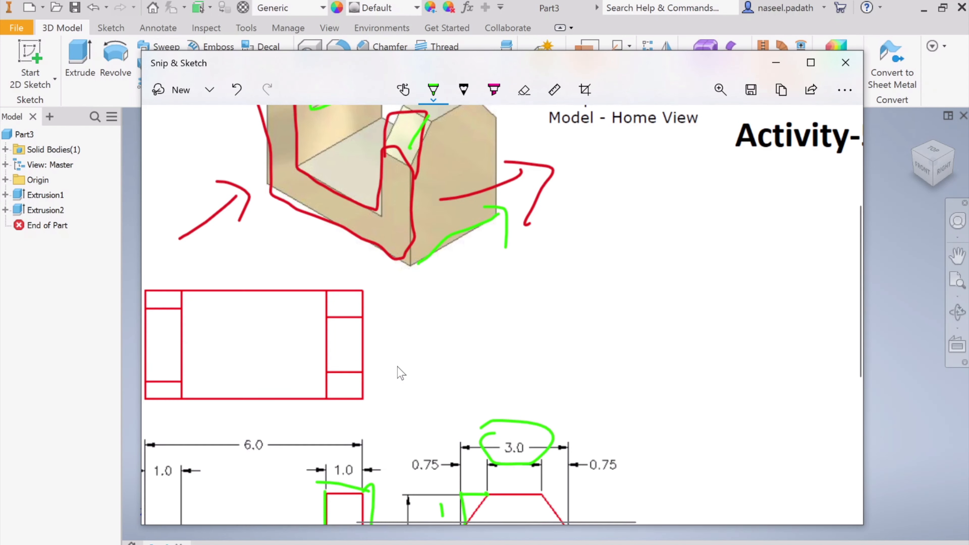
scroll(395, 362, up, 3)
click(903, 403)
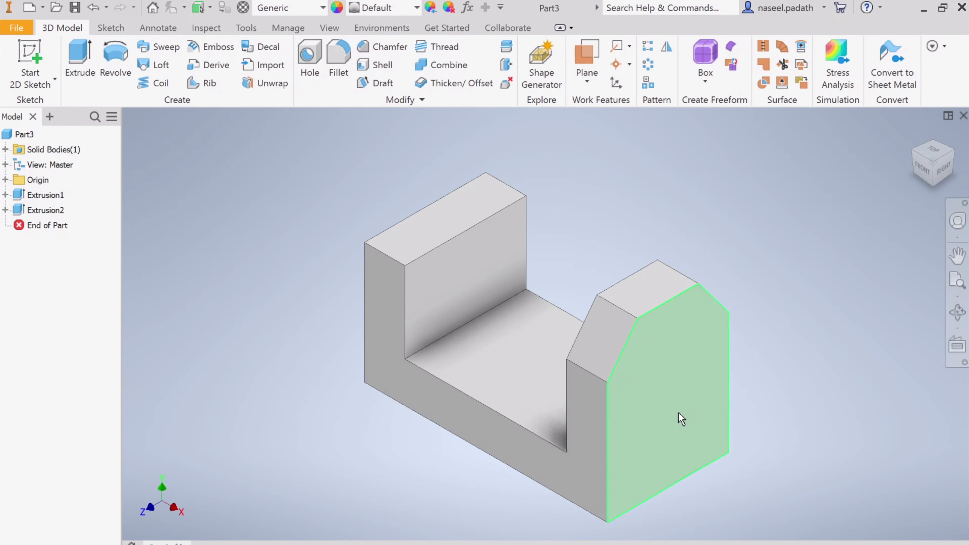
Step: In Snip & Sketch, outline the shorter upright's 2.0 in wide notch in the top view and mark its corner on the pictorial view
shift+middle_drag(394, 421, 491, 438)
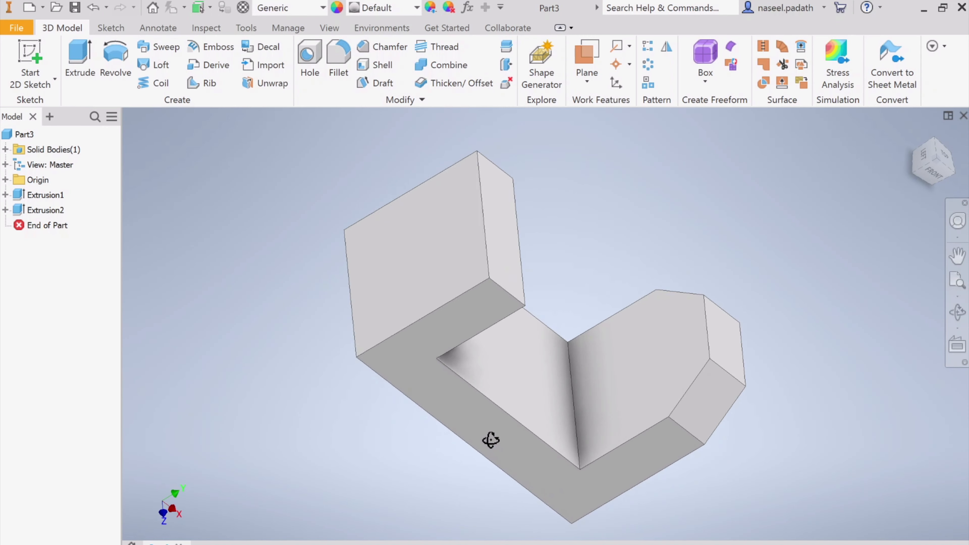
click(442, 243)
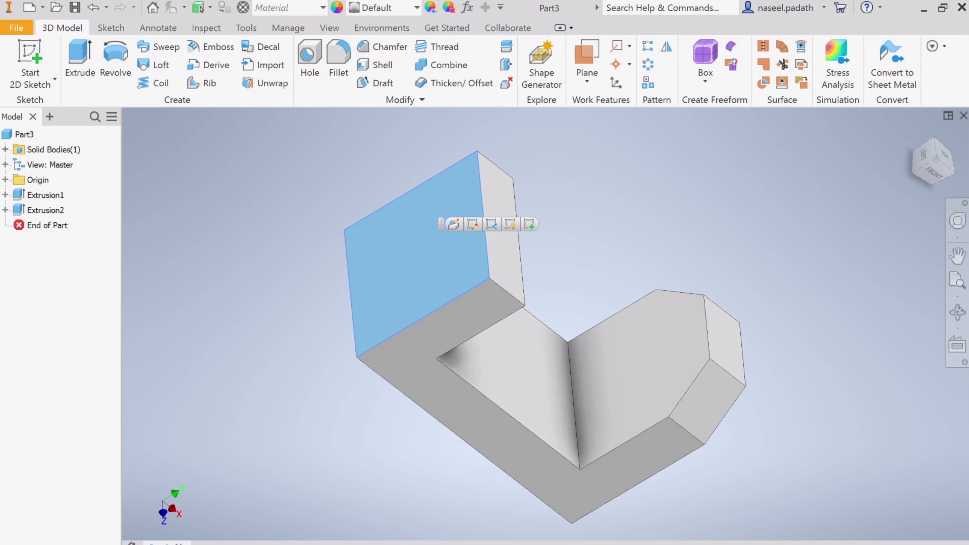
key(alt+Tab)
scroll(487, 408, down, 2)
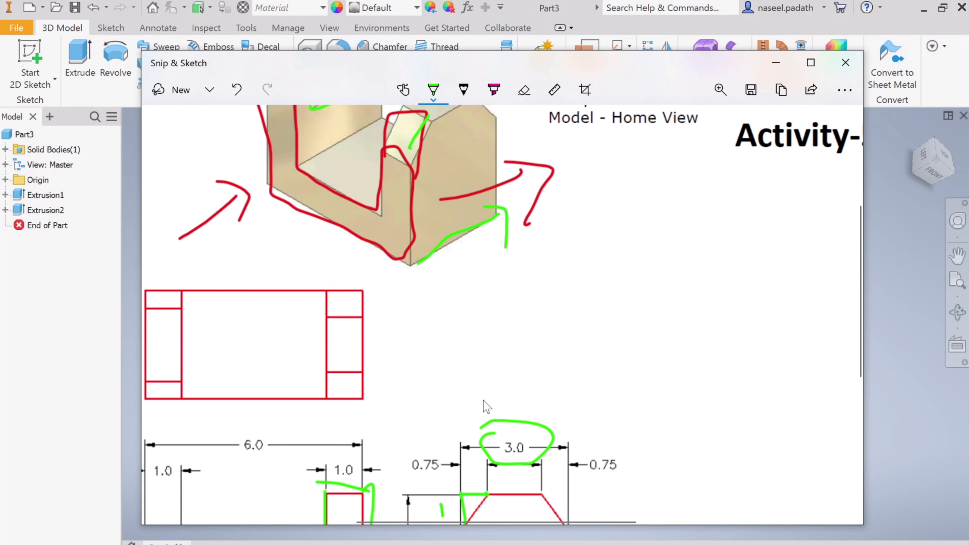
scroll(486, 408, up, 1)
drag(519, 518, 421, 524)
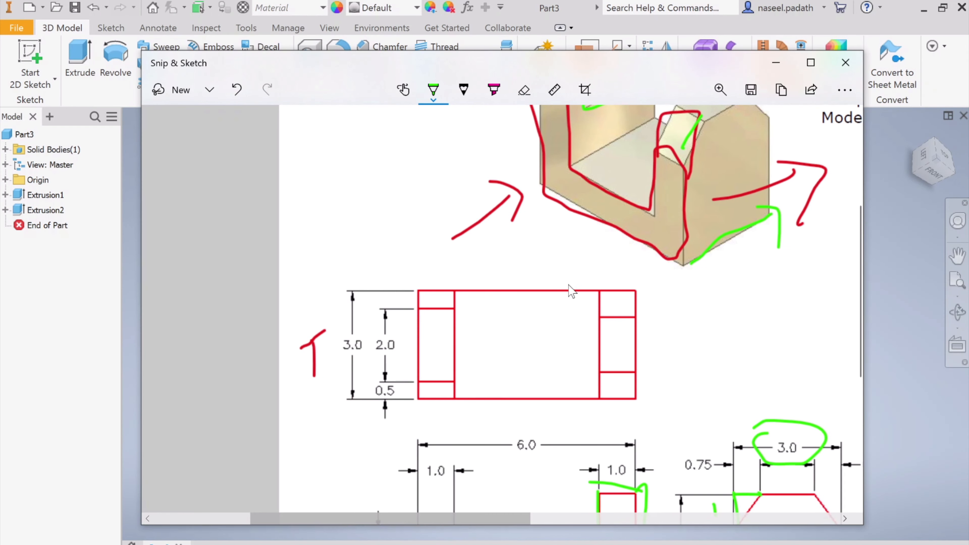
scroll(571, 288, up, 2)
scroll(527, 309, down, 3)
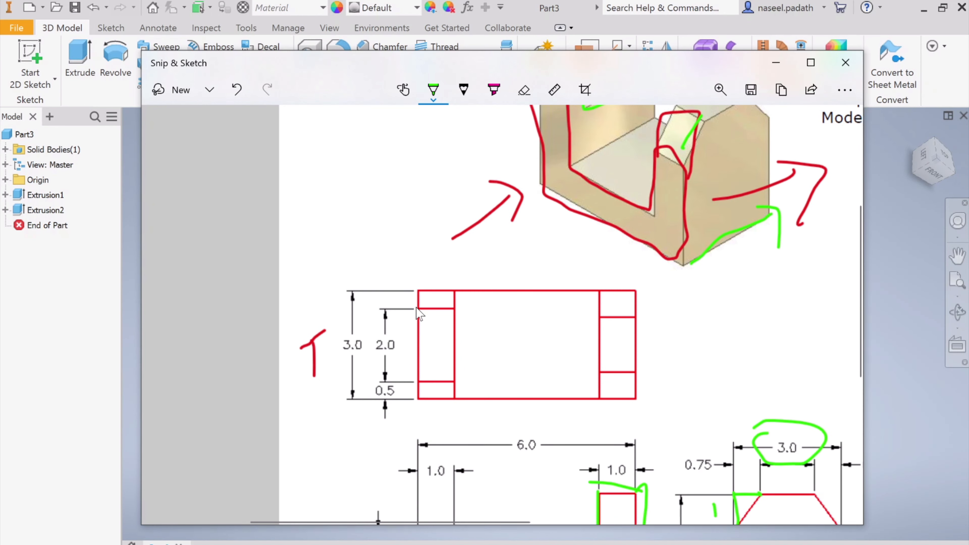
mouse_move(416, 309)
mouse_down()
mouse_move(456, 312)
mouse_move(455, 385)
mouse_move(418, 381)
mouse_move(419, 312)
mouse_up()
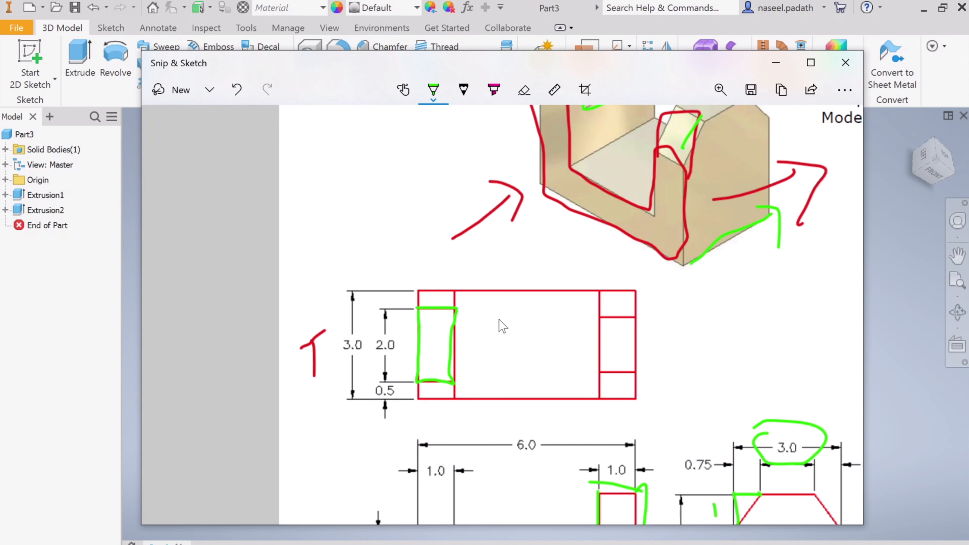
scroll(515, 300, up, 2)
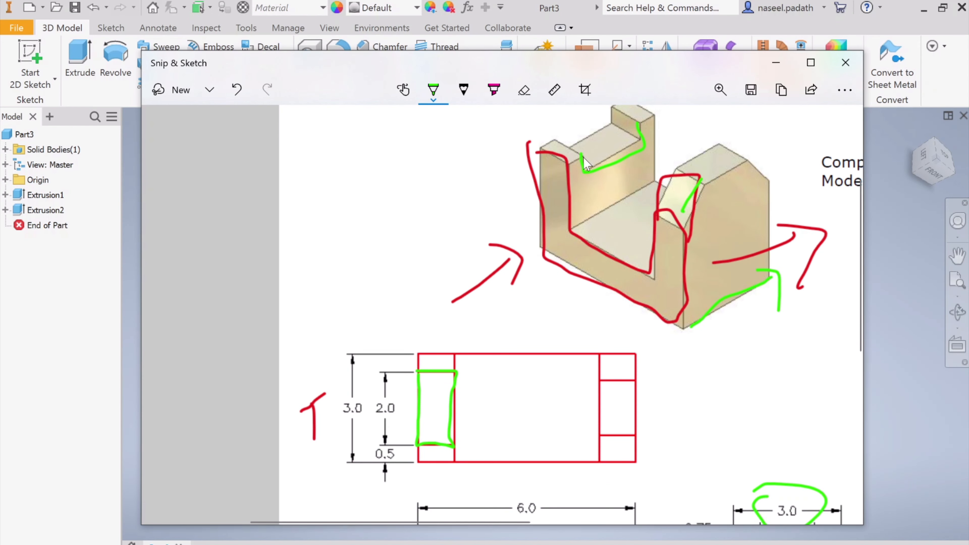
drag(584, 172, 591, 166)
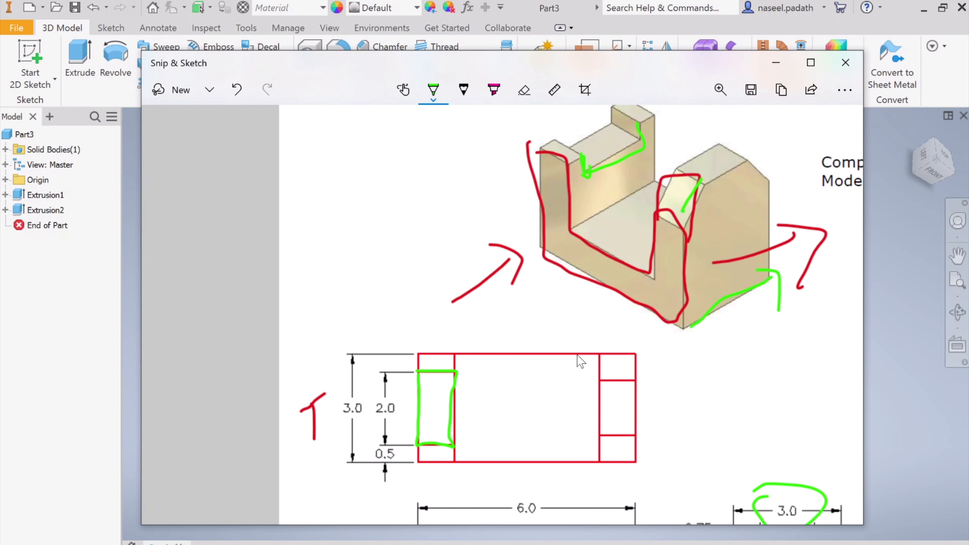
click(785, 65)
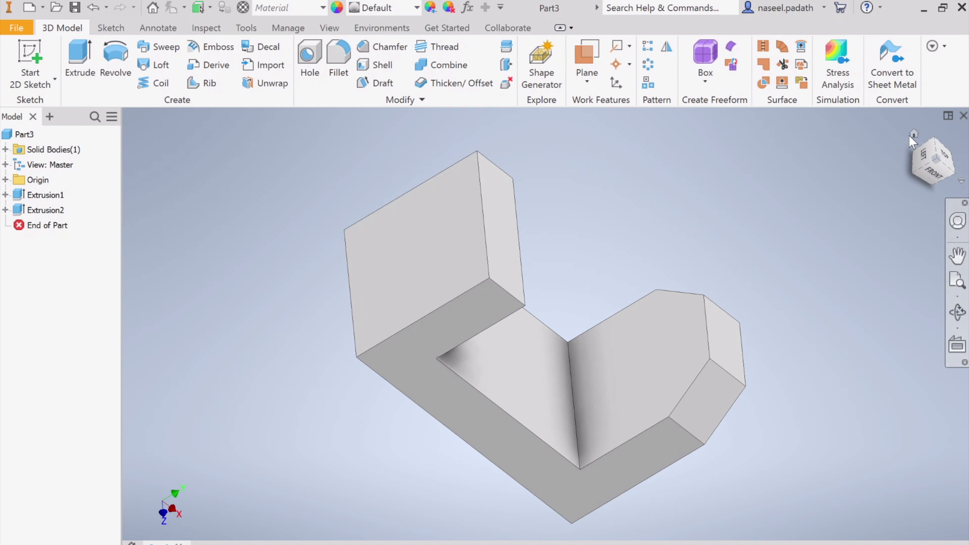
Step: Start a 2D sketch on the top face of the shorter upright and project the face's outline into it
click(913, 134)
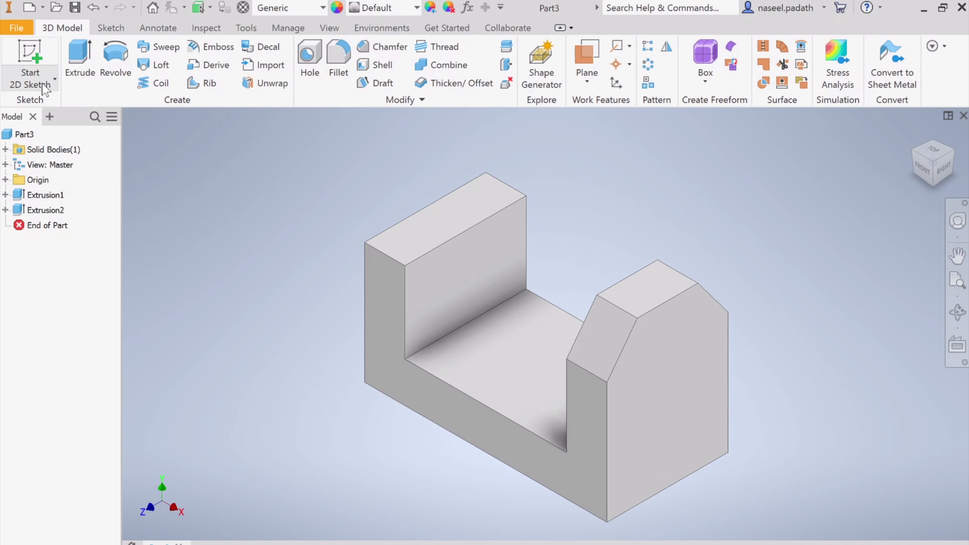
click(44, 89)
click(53, 109)
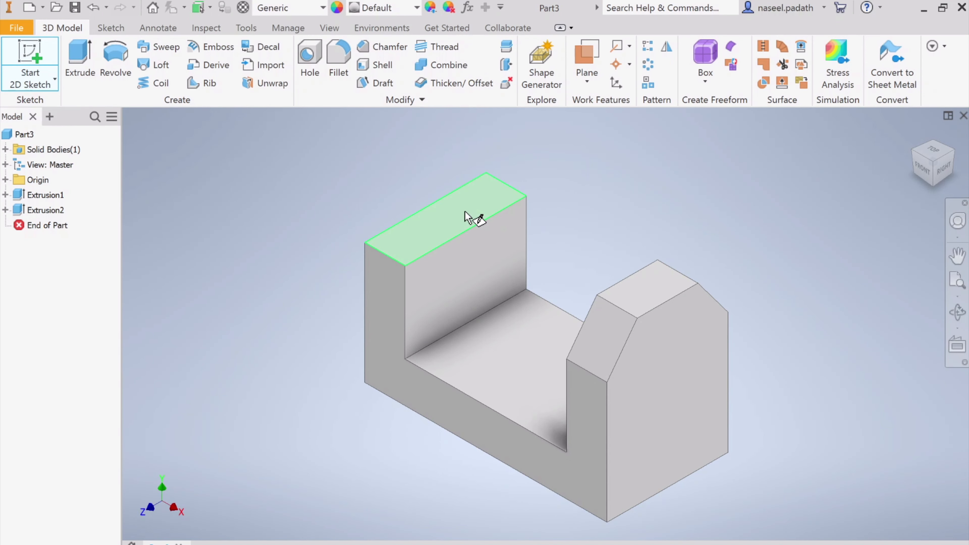
click(441, 236)
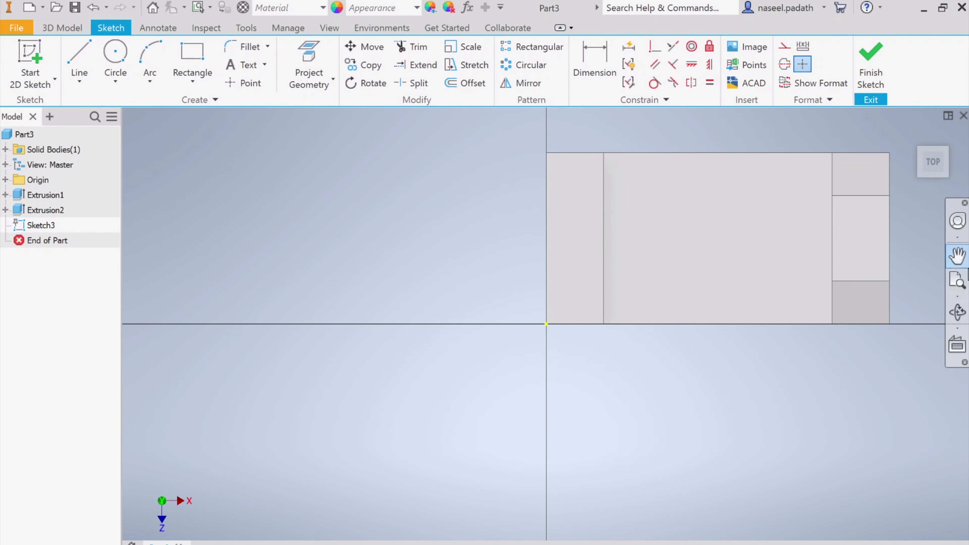
click(956, 281)
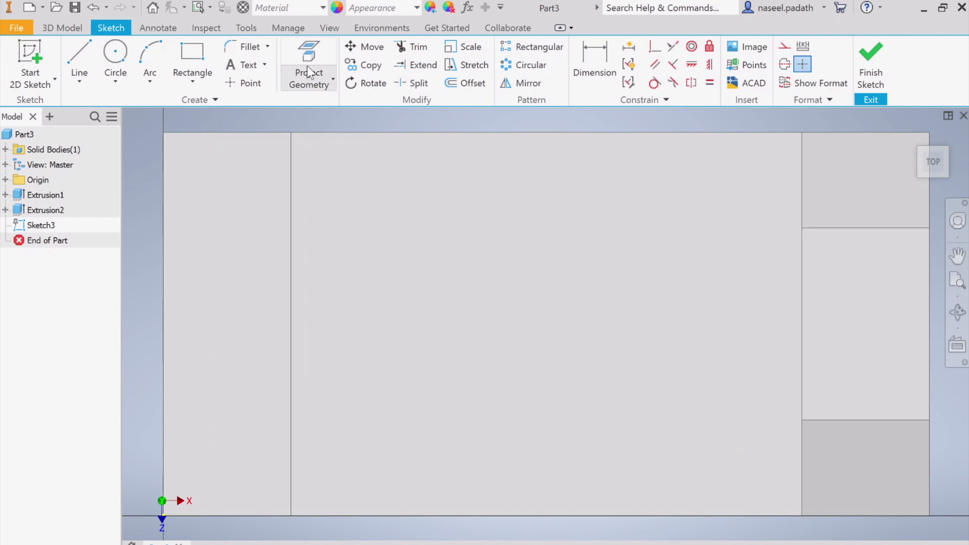
click(314, 68)
click(260, 235)
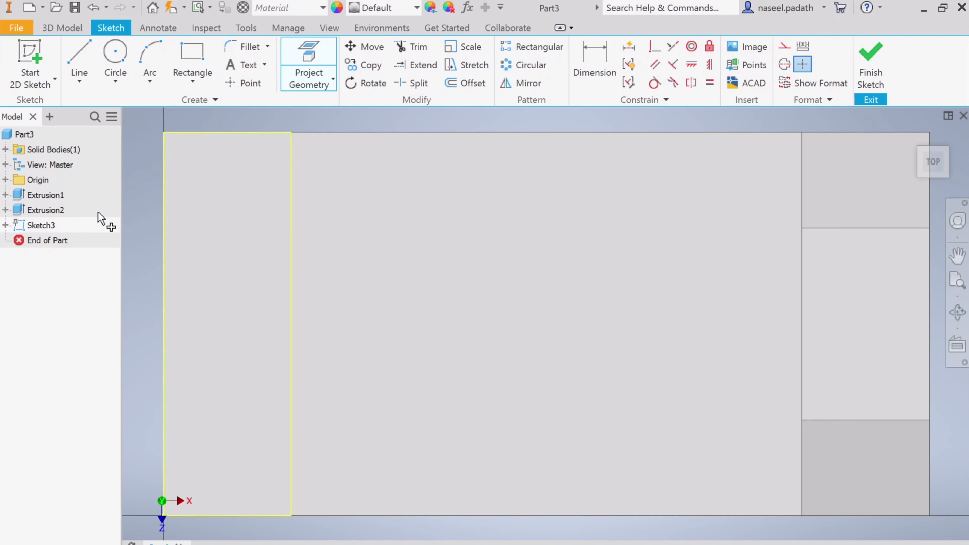
middle_drag(595, 310, 636, 314)
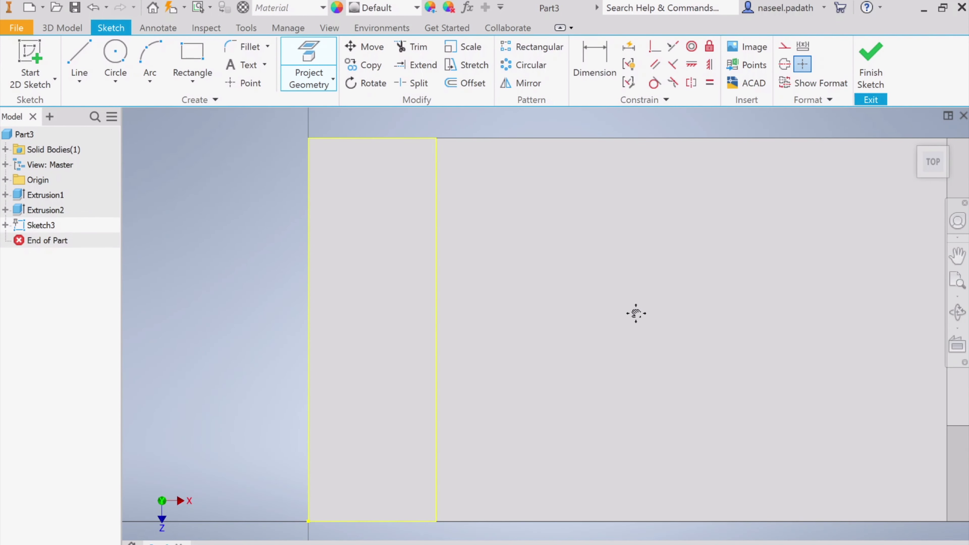
Step: Check the notch offset on the drawing in Snip & Sketch, and sketch a 0.5 in line from the origin along the face's outer edge in Inventor
click(267, 544)
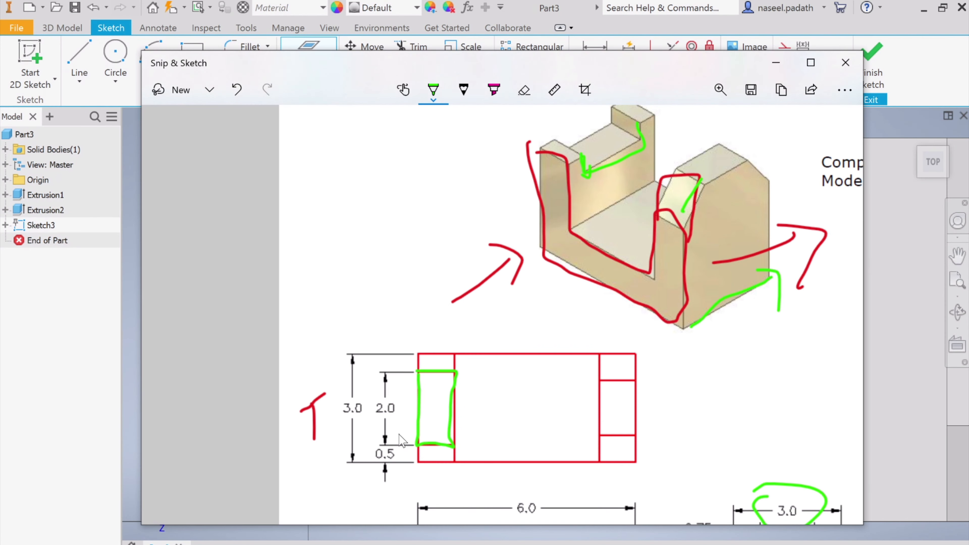
scroll(443, 421, down, 2)
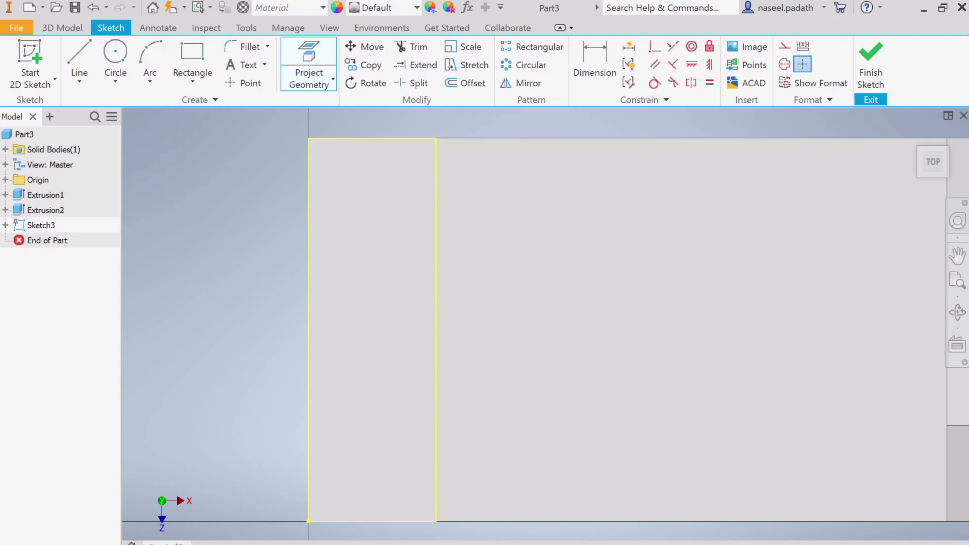
click(81, 57)
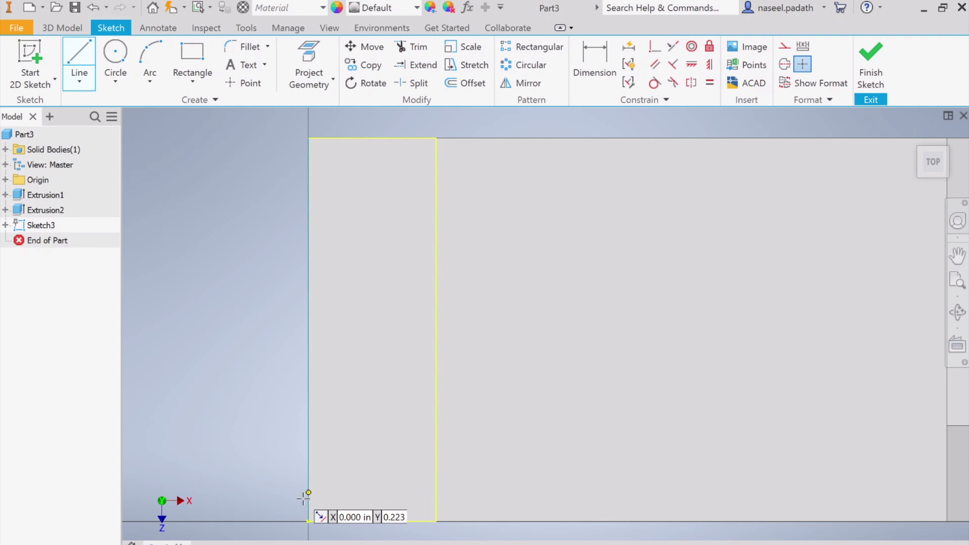
click(307, 520)
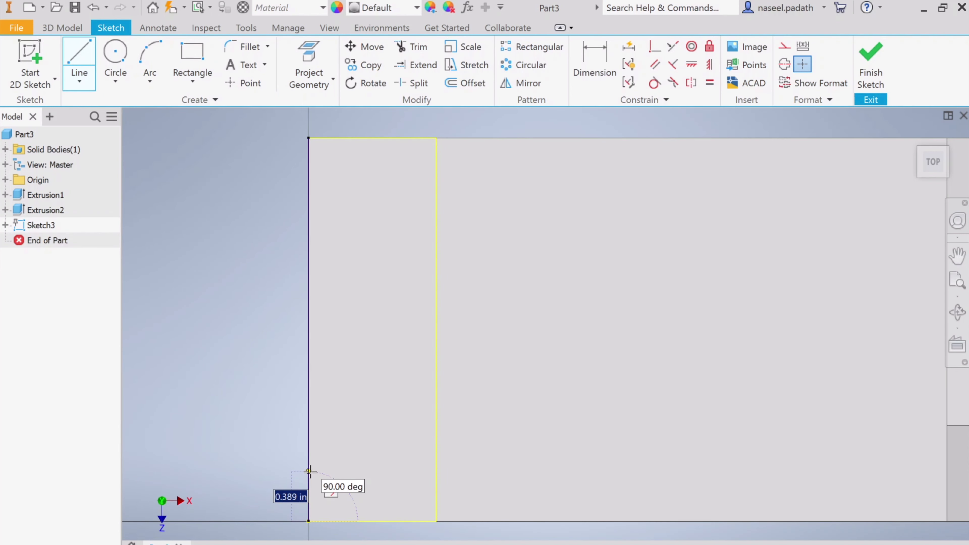
text(0)
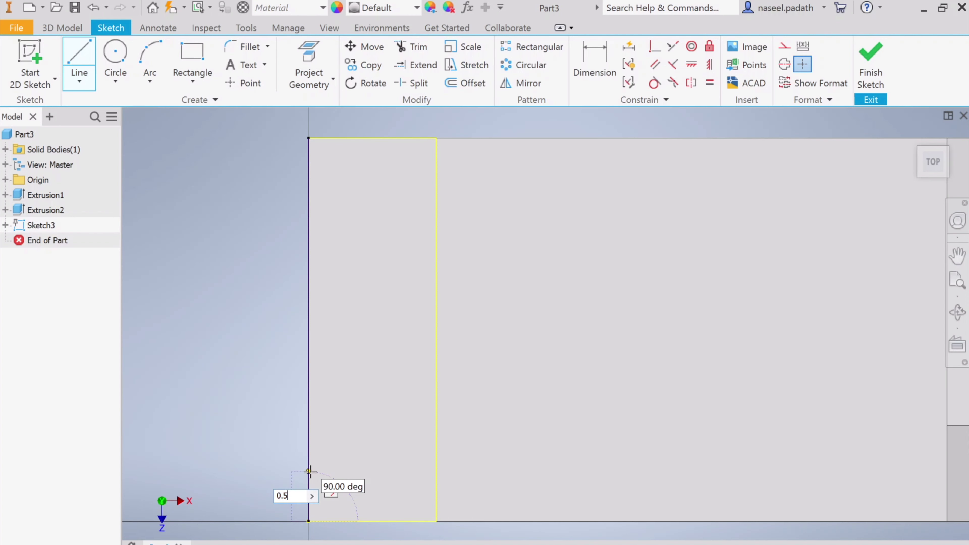
text(.5)
key(Return)
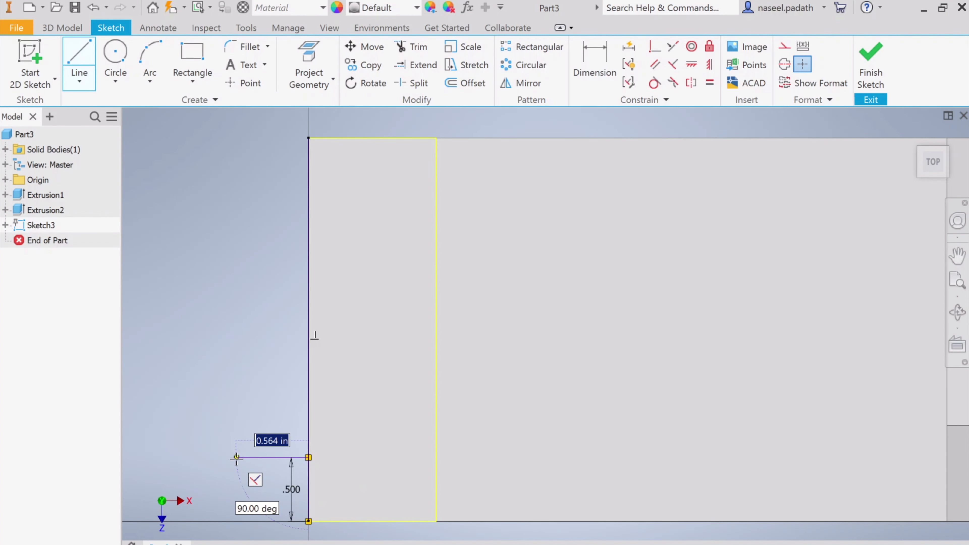
key(Escape)
Step: Sketch a rectangle about 1.31 in by 1.92 in from the free end of the 0.5 in line across the upright
click(202, 57)
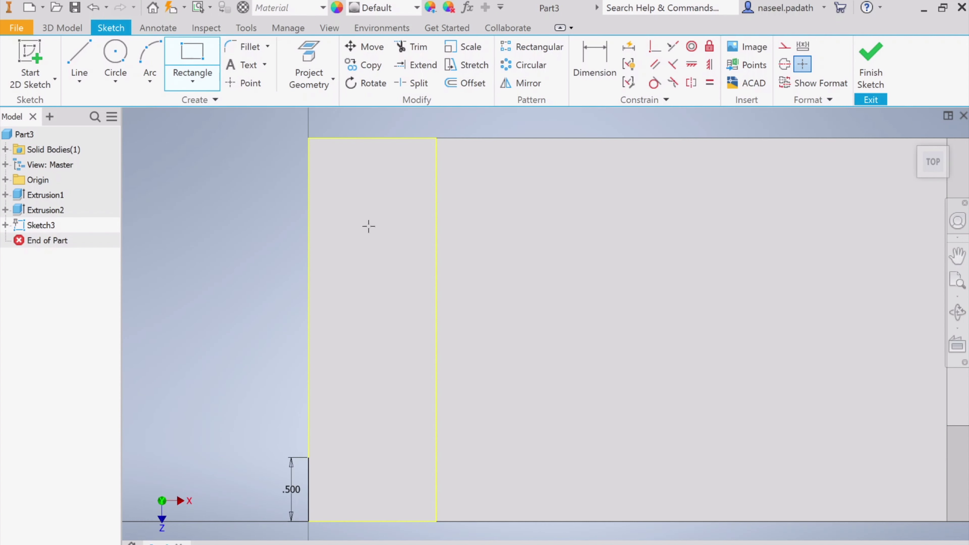
click(308, 457)
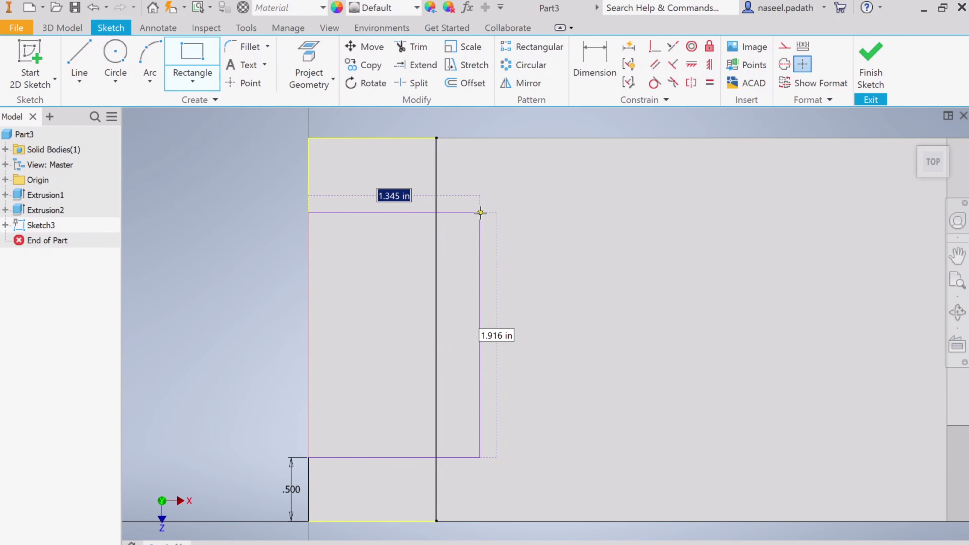
click(475, 212)
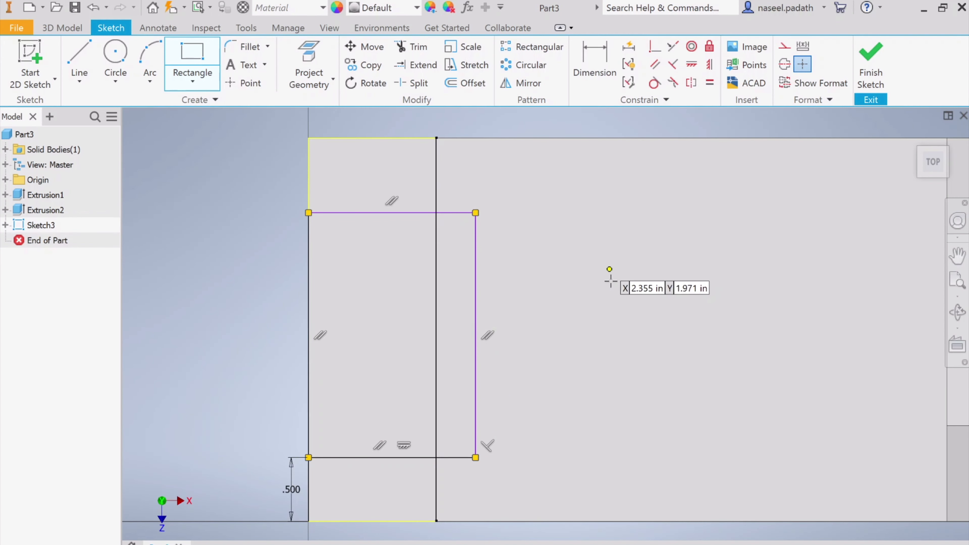
Step: Check the notch dimensions on the drawing in Snip & Sketch, and dimension the rectangle's long side to 2 in in Inventor
click(498, 543)
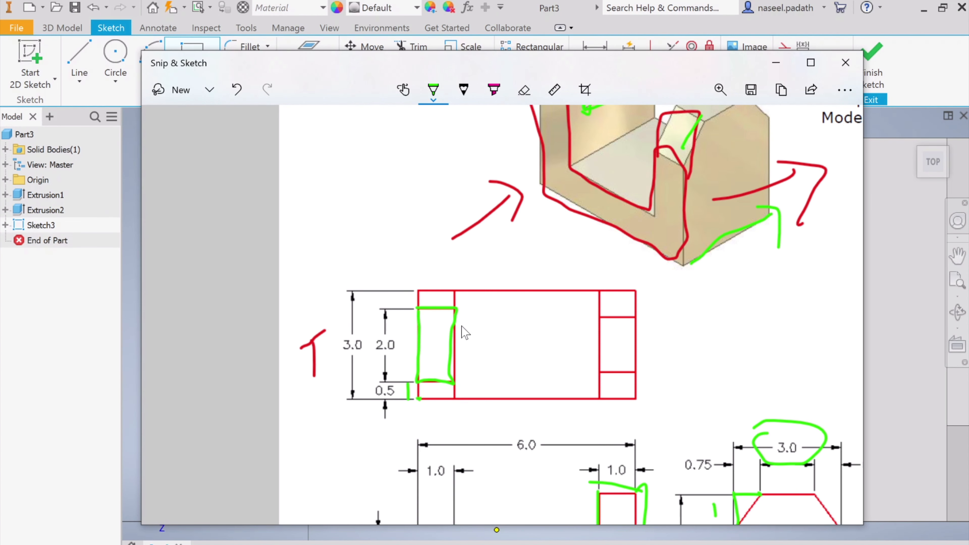
scroll(462, 336, down, 3)
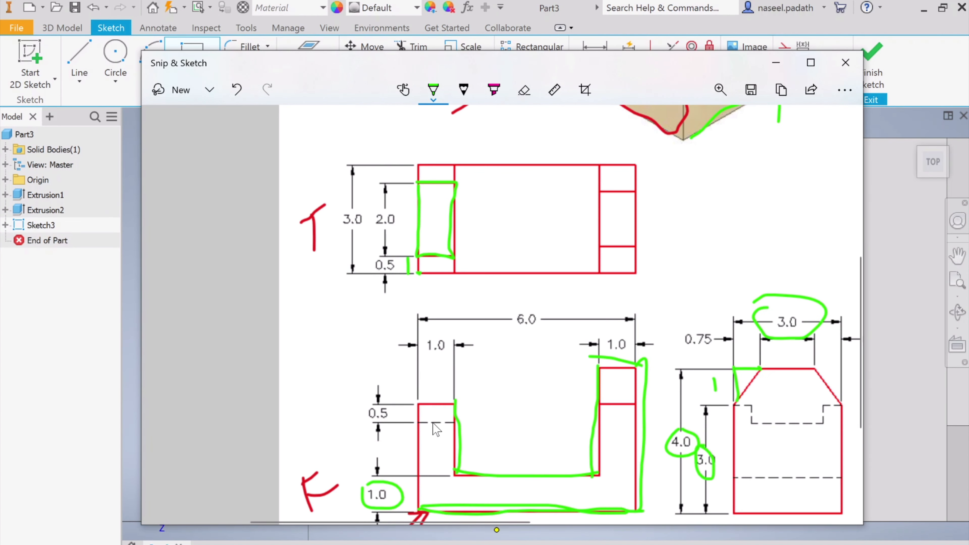
click(775, 62)
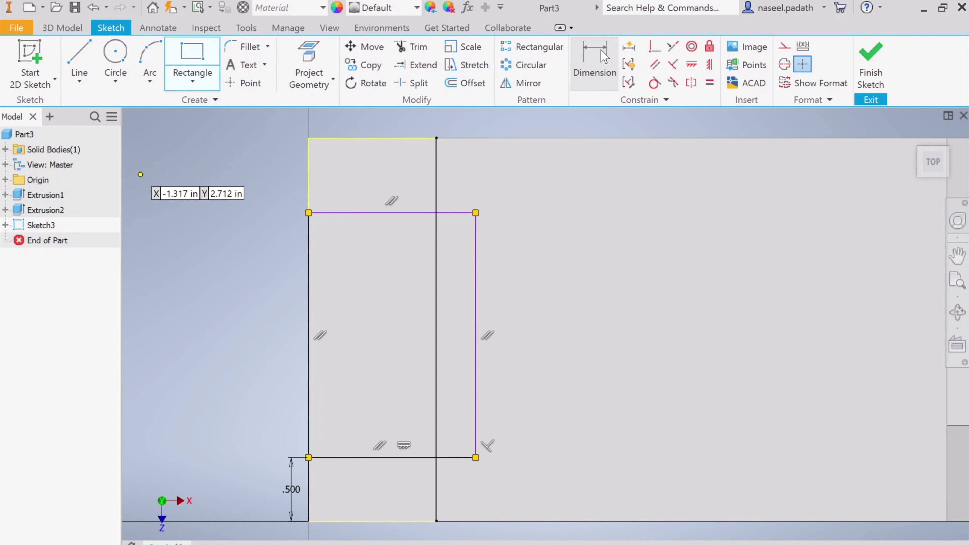
click(589, 73)
click(476, 306)
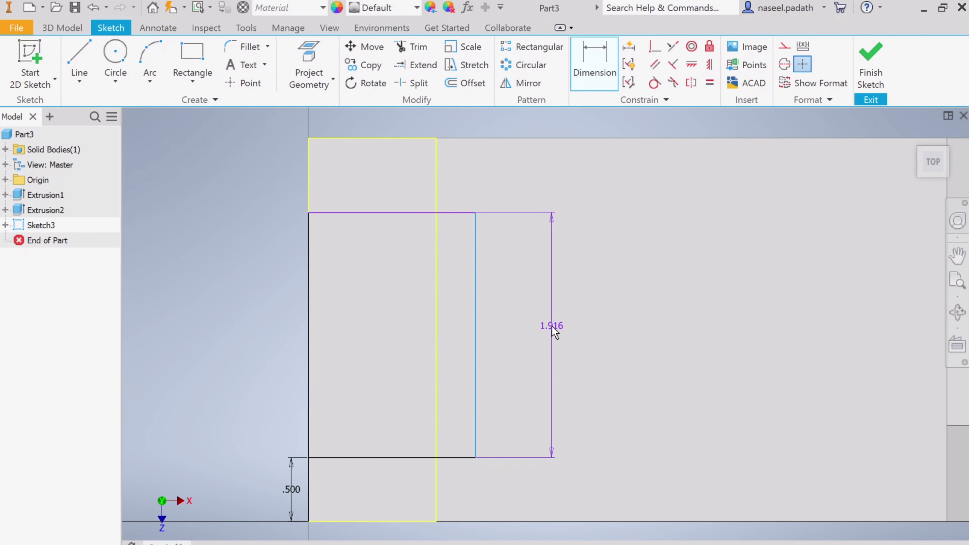
click(542, 326)
text(2)
key(Return)
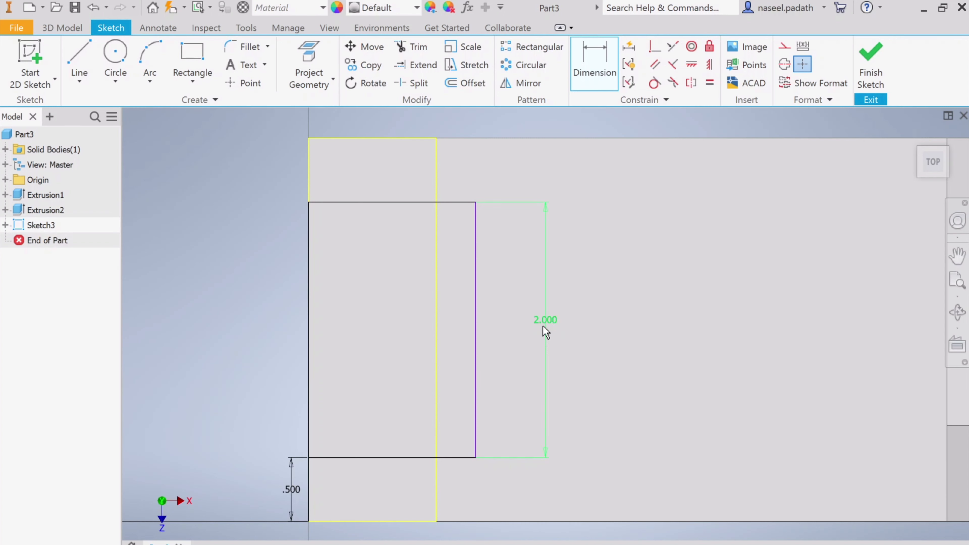
Step: Dimension the rectangle's short side to 1 in and finish the sketch
click(391, 458)
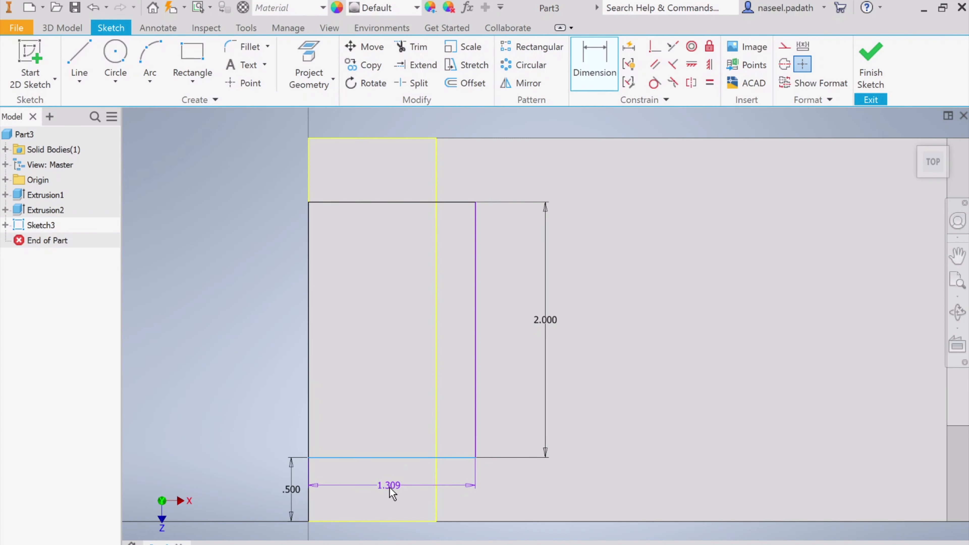
click(388, 487)
text(1)
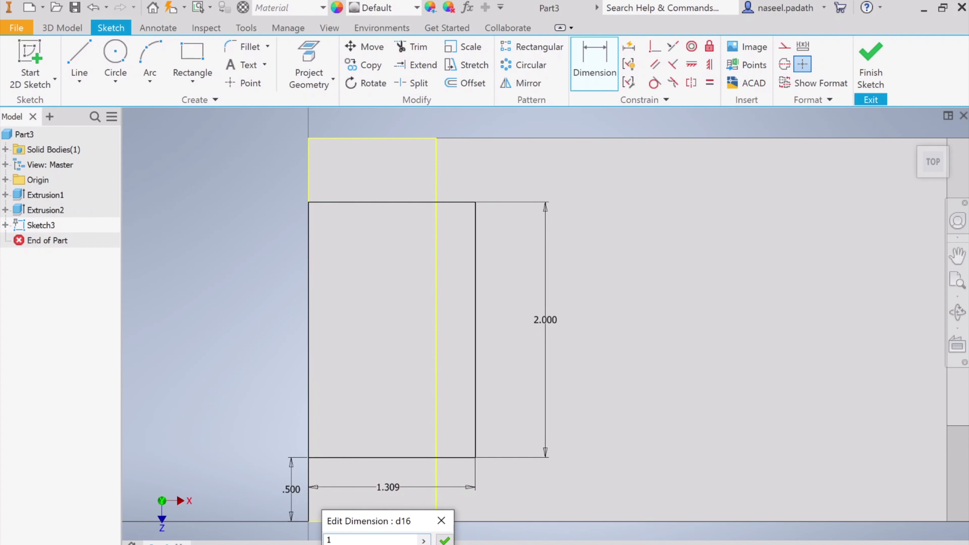
key(Return)
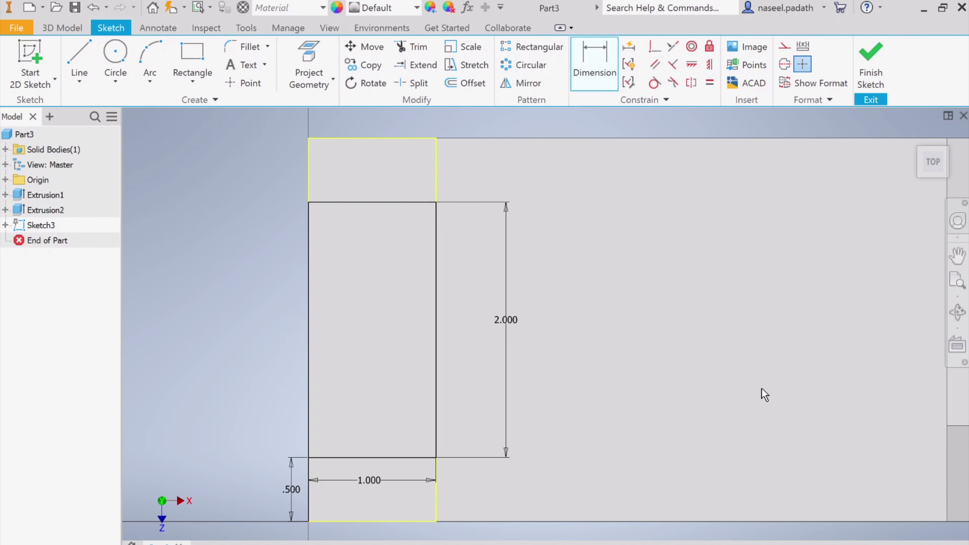
click(870, 65)
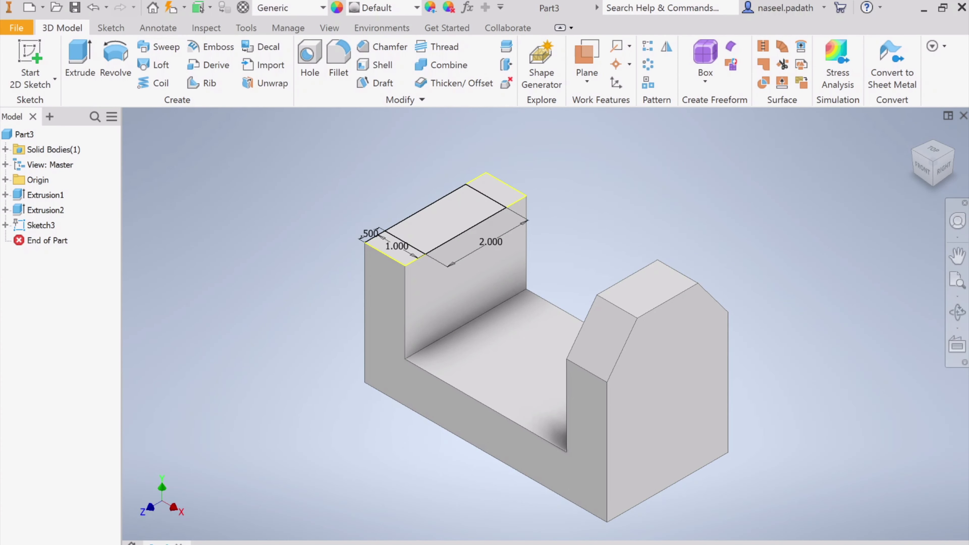
Step: In Snip & Sketch, mark the notch's 0.5 in depth on the multiview drawing, and return to the Inventor part
key(alt+Tab)
scroll(473, 435, down, 3)
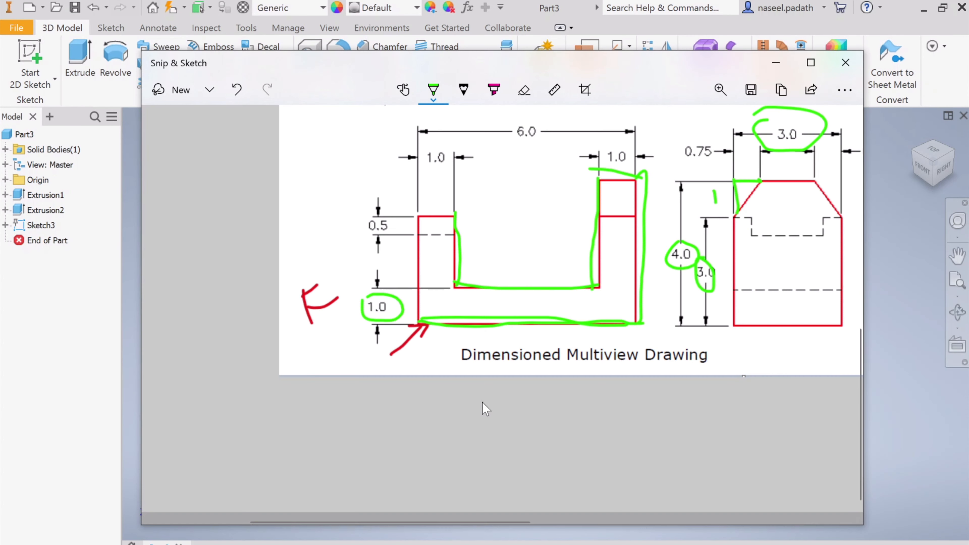
scroll(482, 402, up, 3)
scroll(514, 414, down, 1)
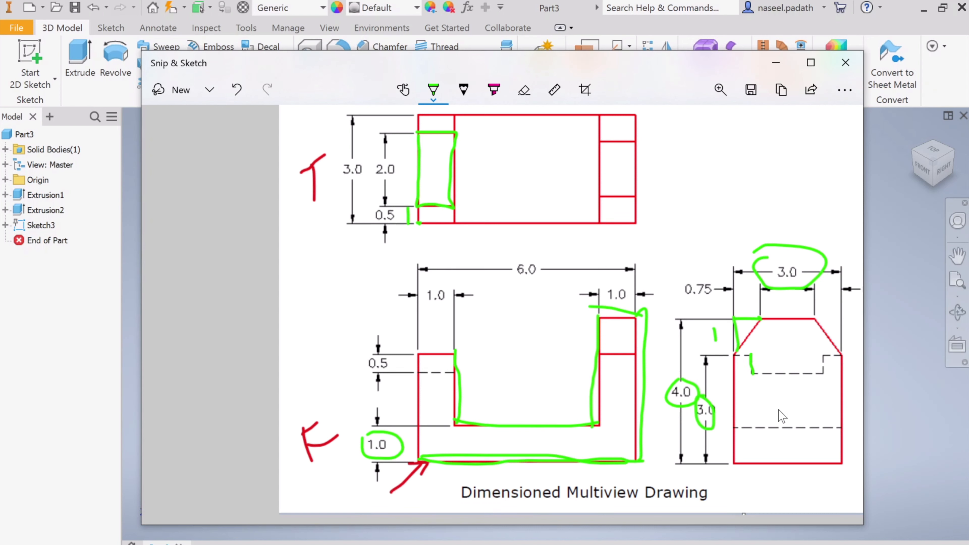
mouse_move(375, 353)
mouse_down()
mouse_move(389, 393)
mouse_move(321, 348)
mouse_up()
click(784, 64)
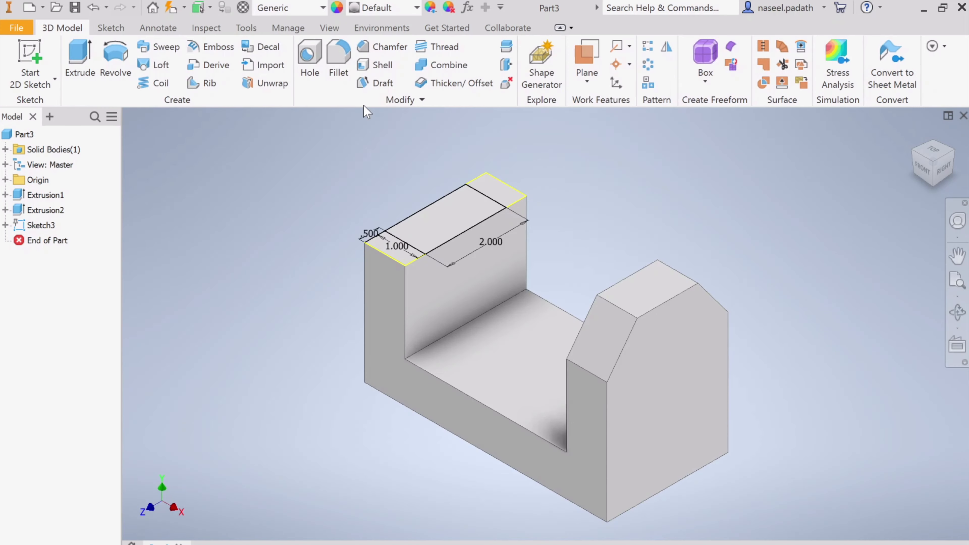
Step: Extrude the rectangle 0.5 in downward as a cut to form the notch in the shorter upright
click(78, 73)
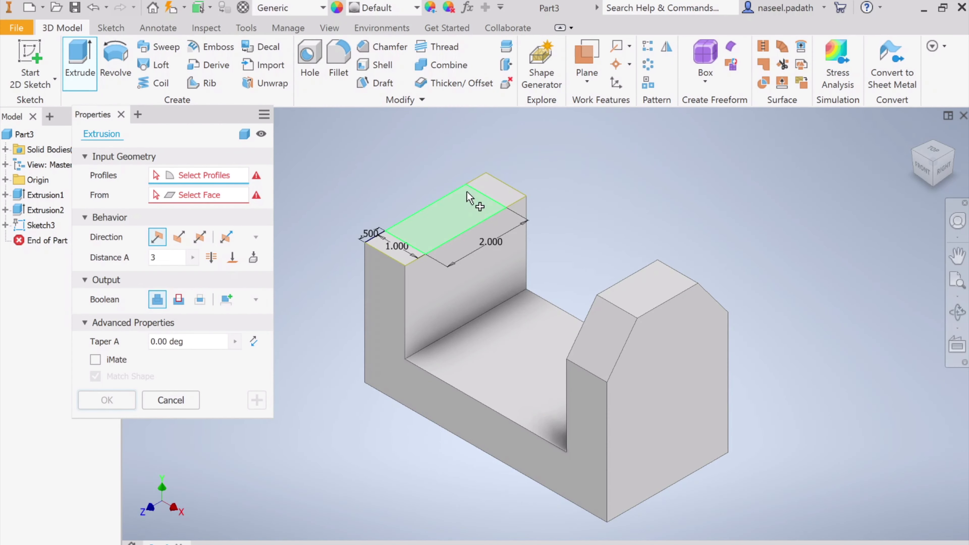
click(178, 301)
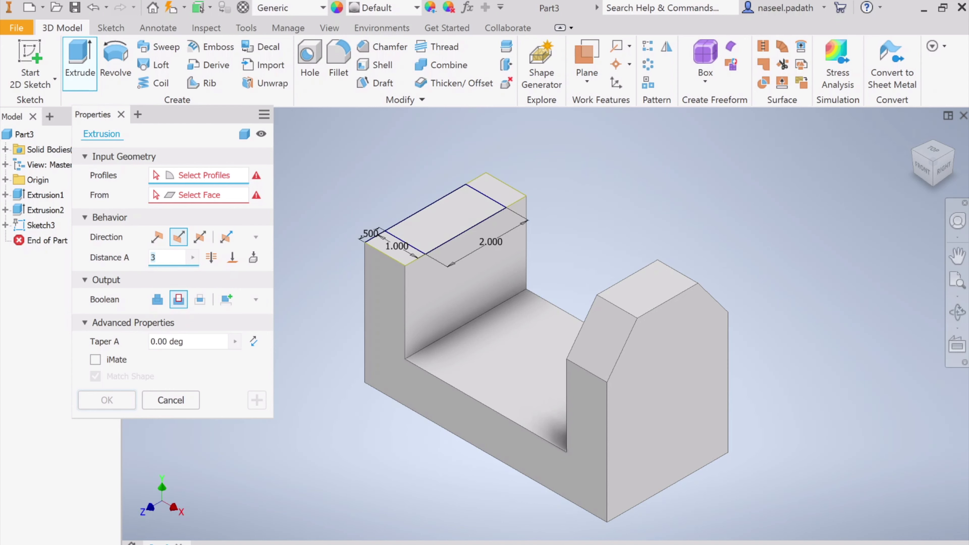
text(0.)
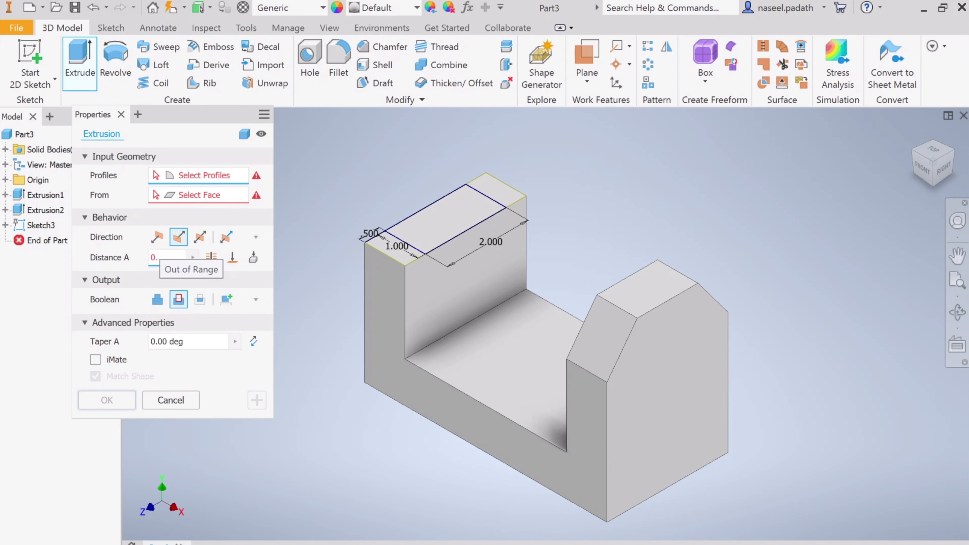
text(5)
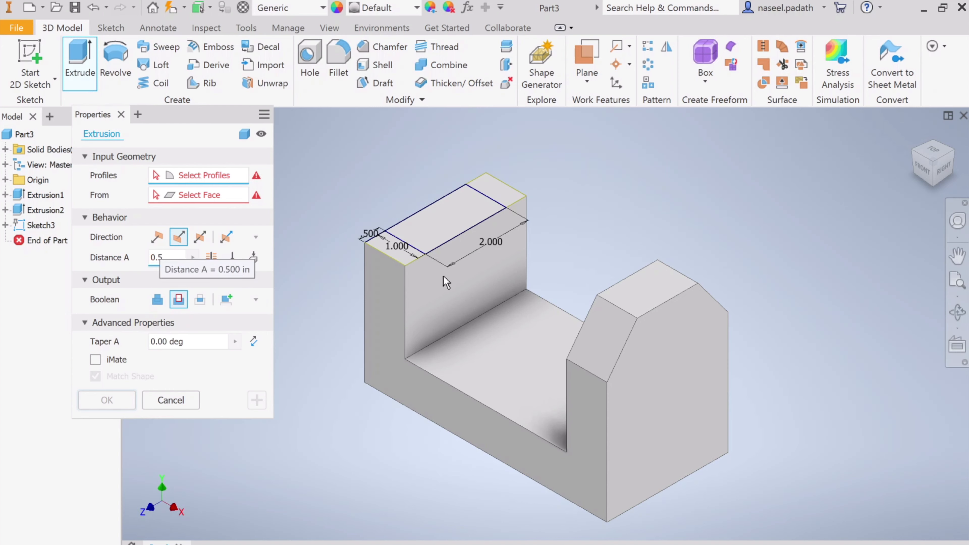
click(467, 208)
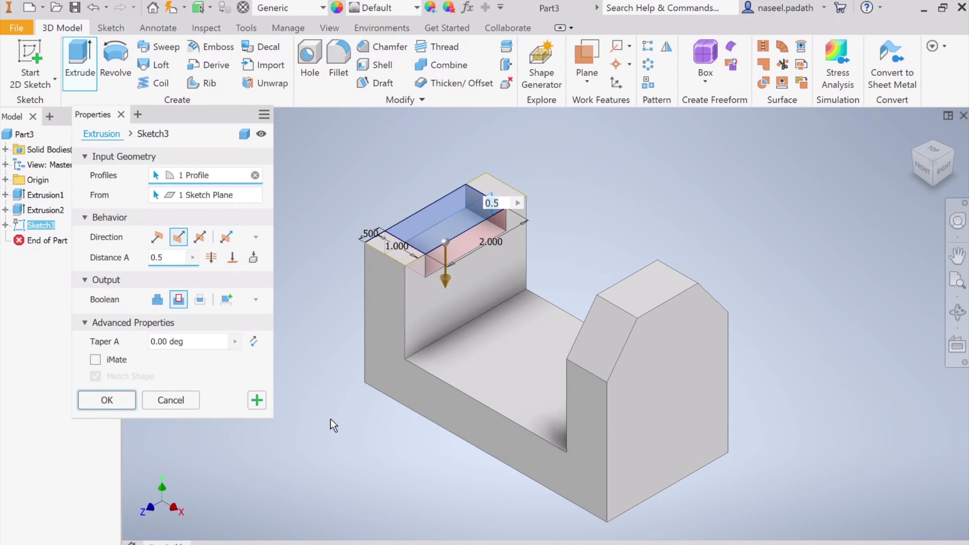
click(107, 401)
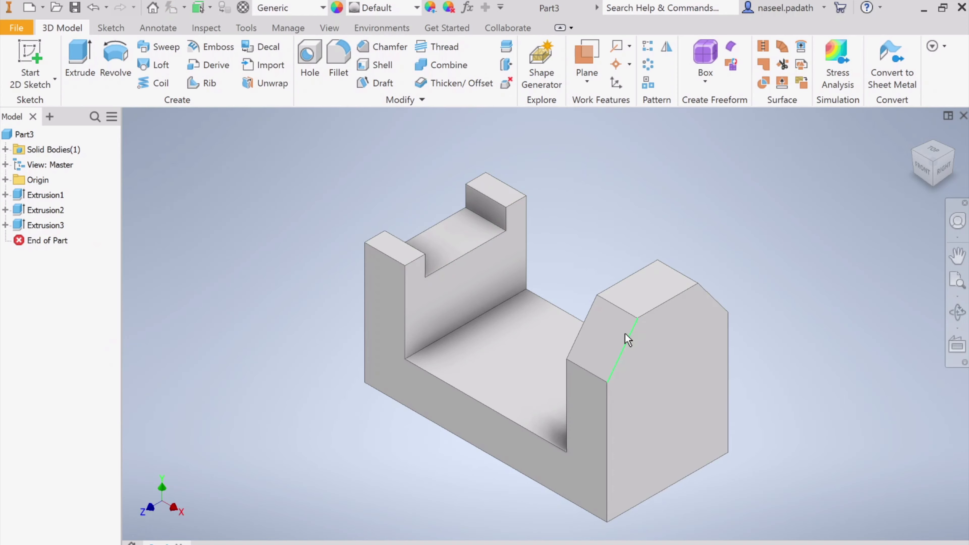
Step: Apply the Titanium - Polished appearance to the whole bracket part
scroll(611, 336, up, 2)
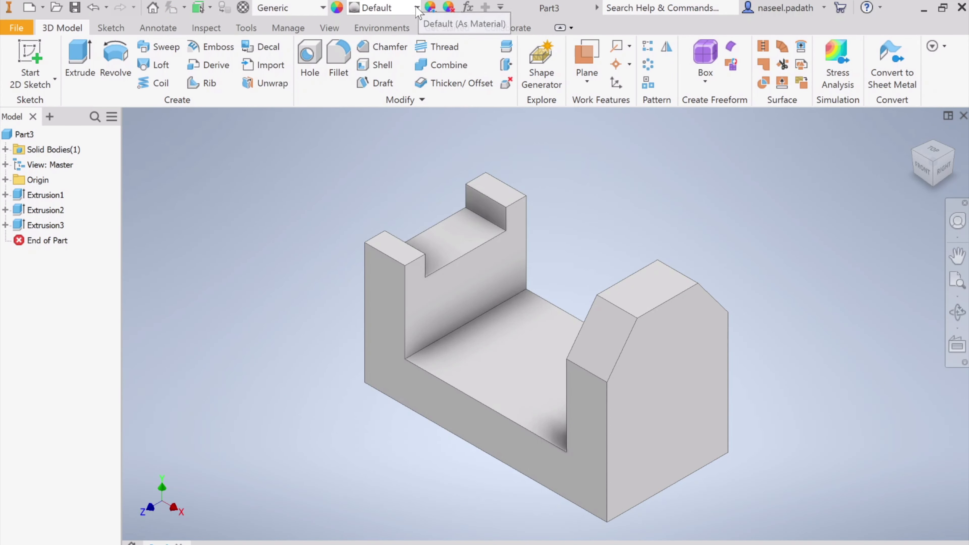
click(420, 11)
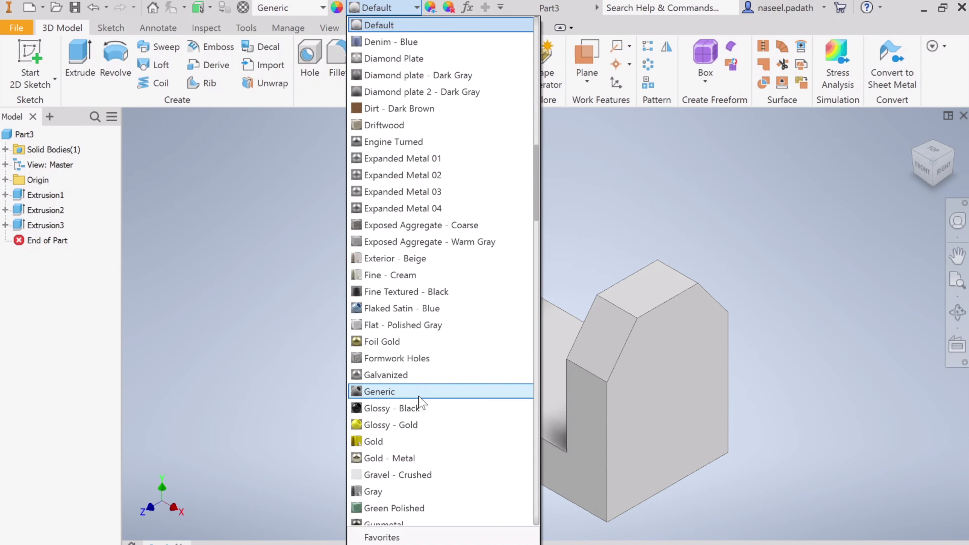
scroll(420, 401, down, 20)
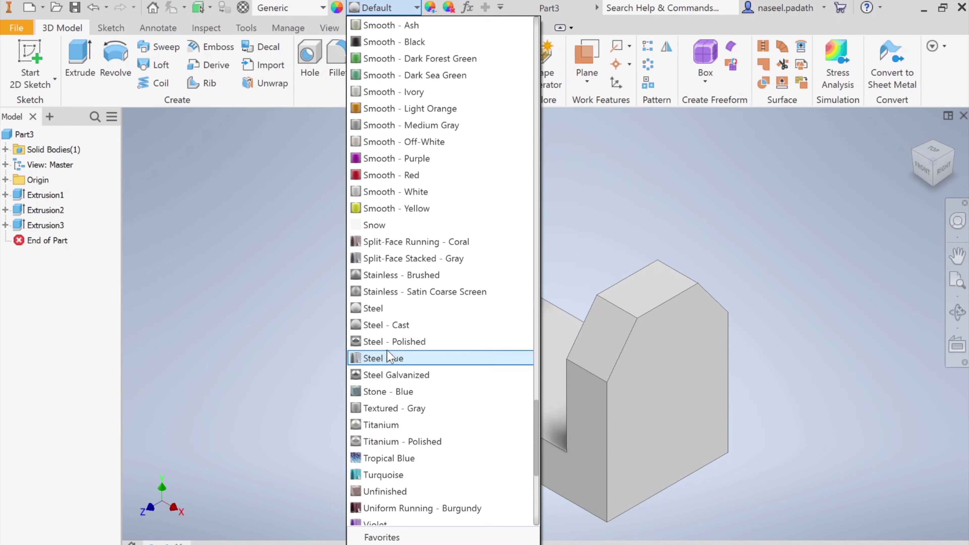
click(399, 442)
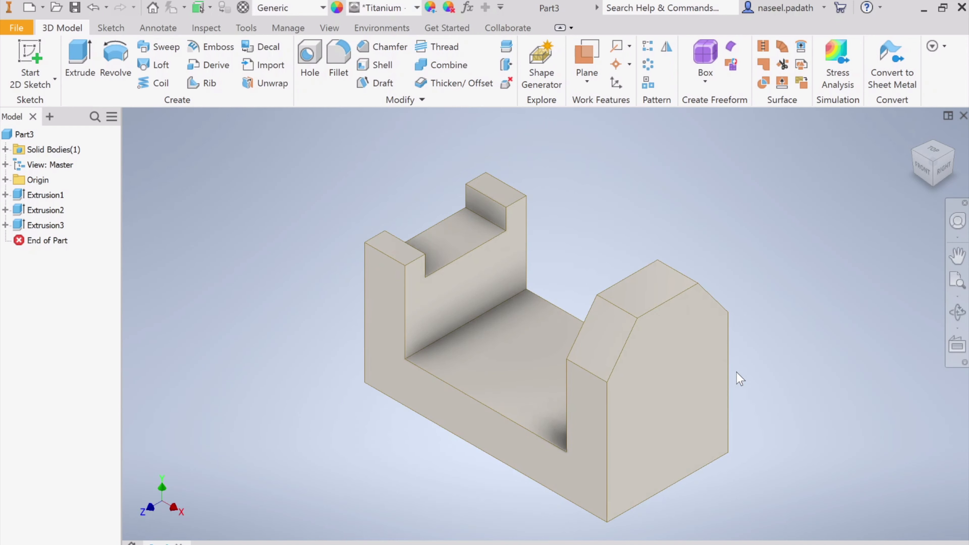
Step: Save the part as Activity-5 in the Youtube folder, basing the file name on the existing Activity-4 file
click(24, 134)
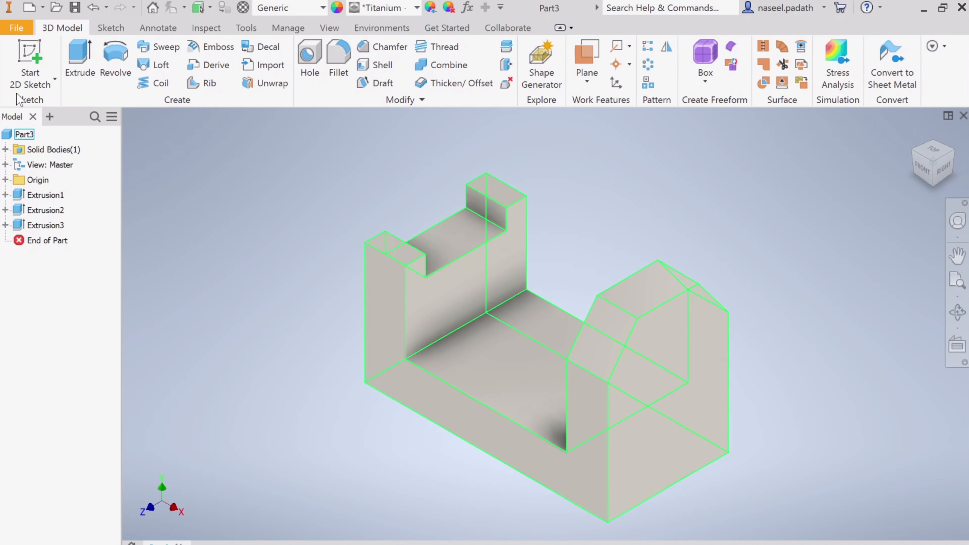
click(75, 8)
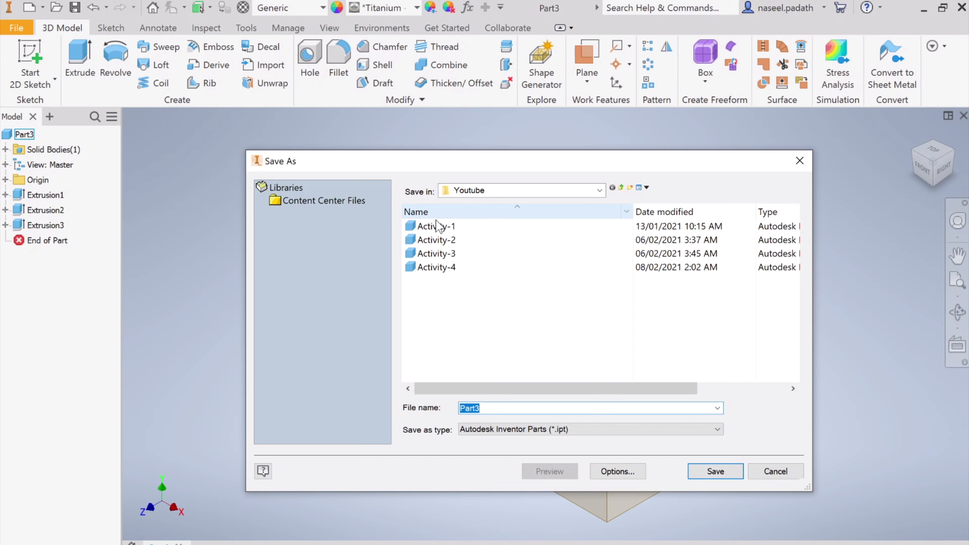
click(435, 267)
click(479, 408)
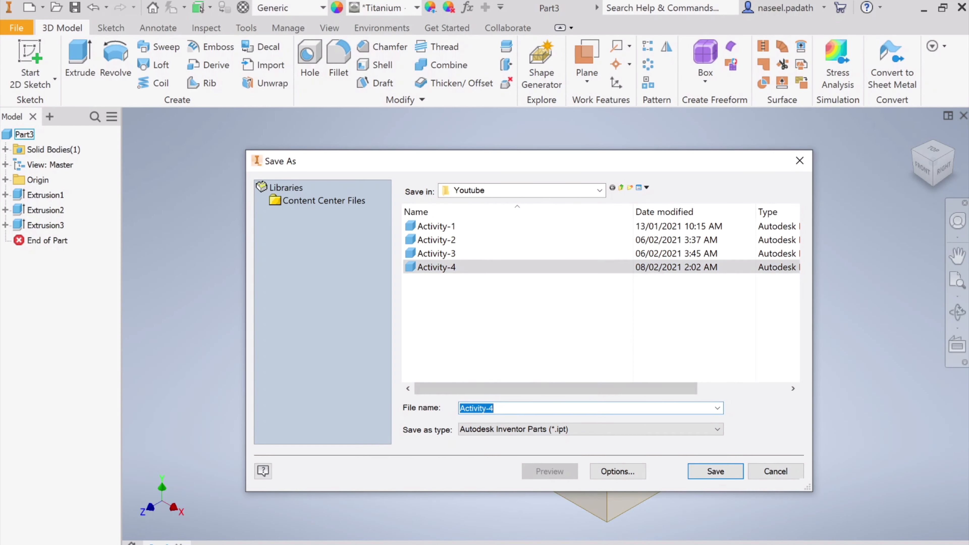
click(493, 408)
key(BackSpace)
text(5)
click(726, 475)
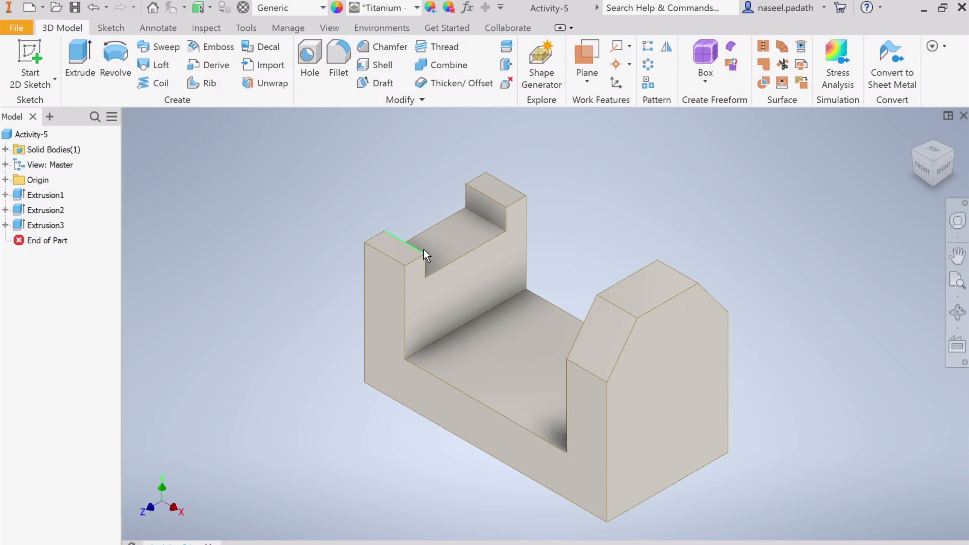
Step: Expand the three extrusions in the model tree to review their underlying sketches, and close the program
click(5, 195)
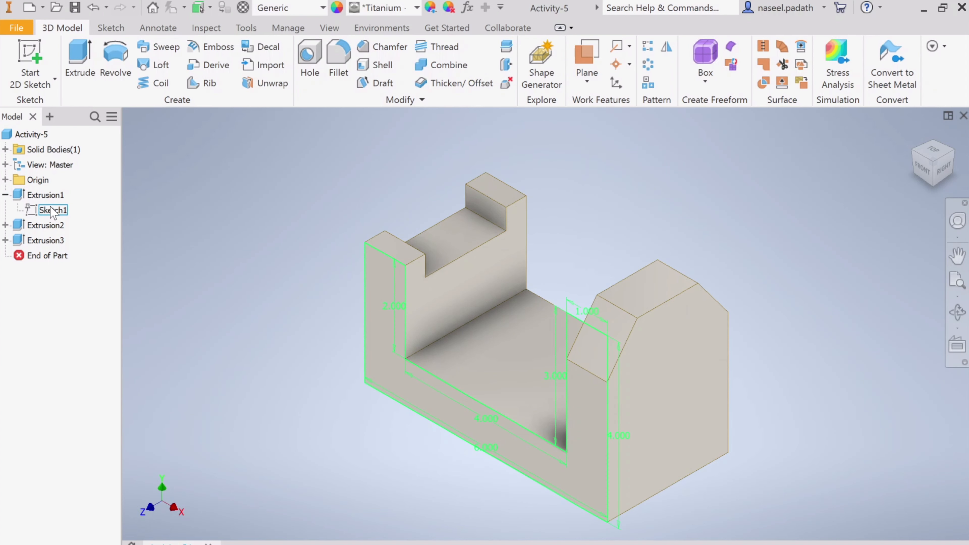
click(6, 224)
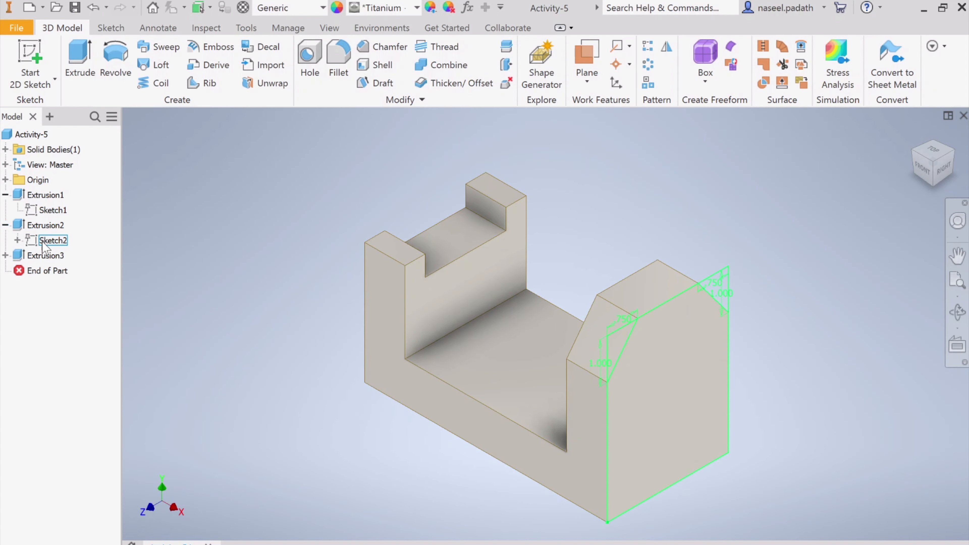
click(5, 255)
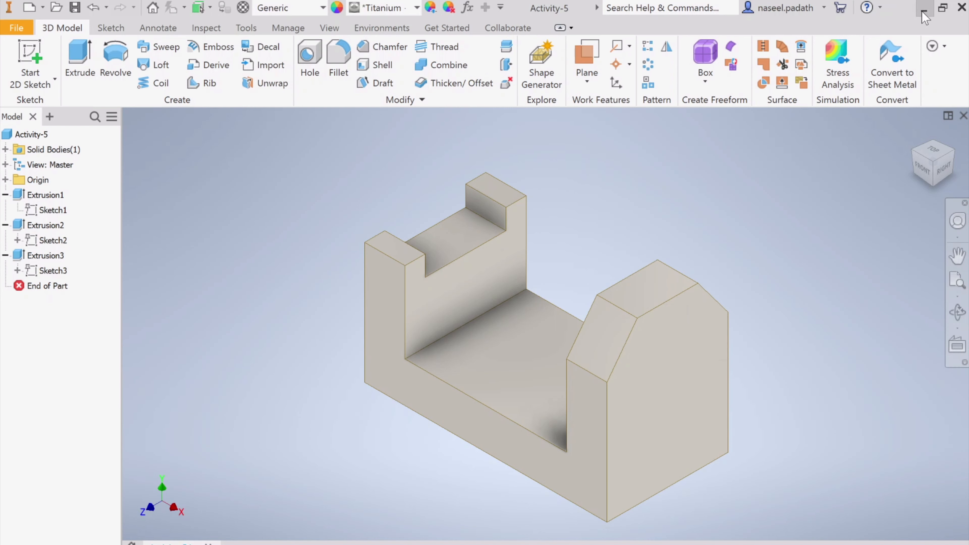
click(961, 8)
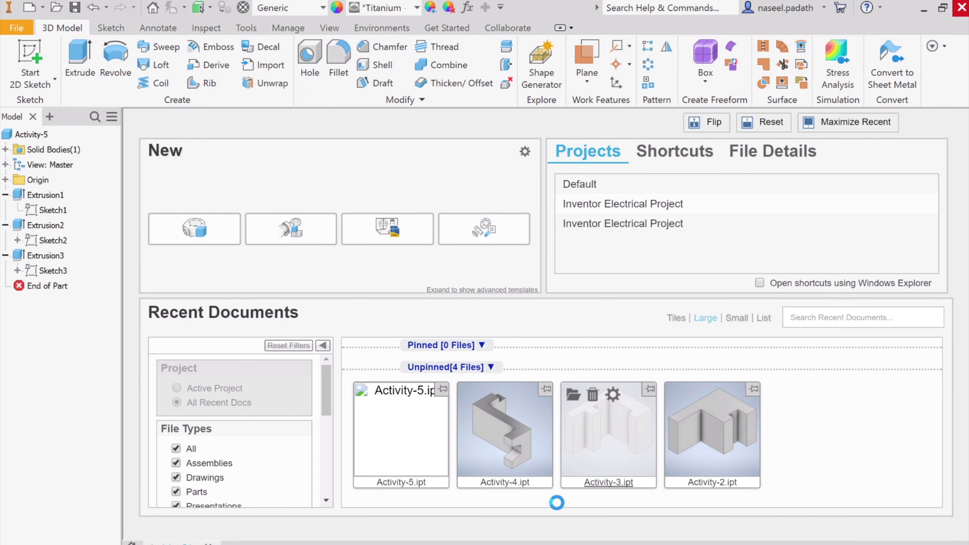